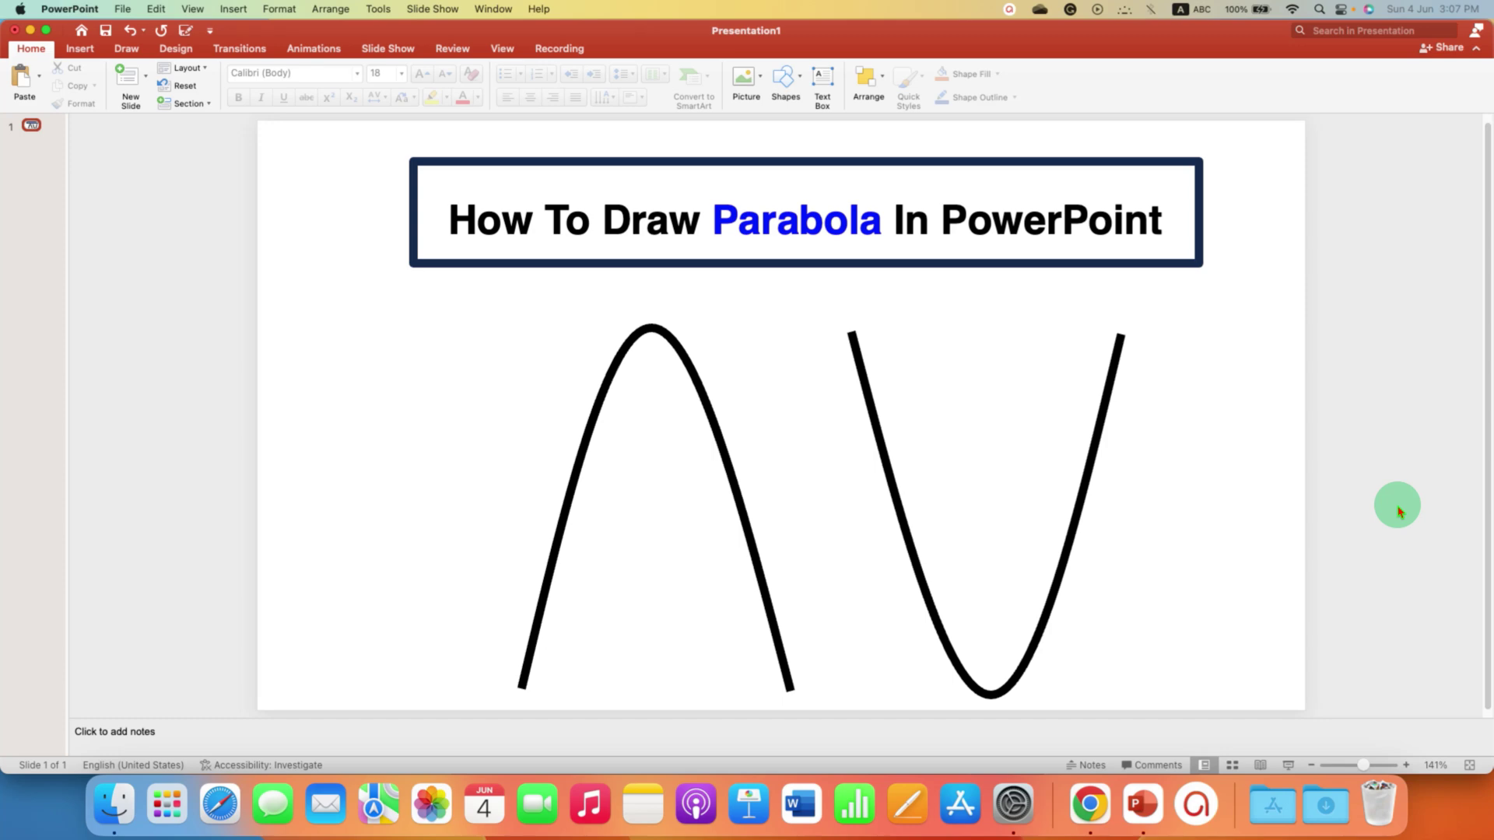
Delete the left and right black sample curves from the slide
click(762, 560)
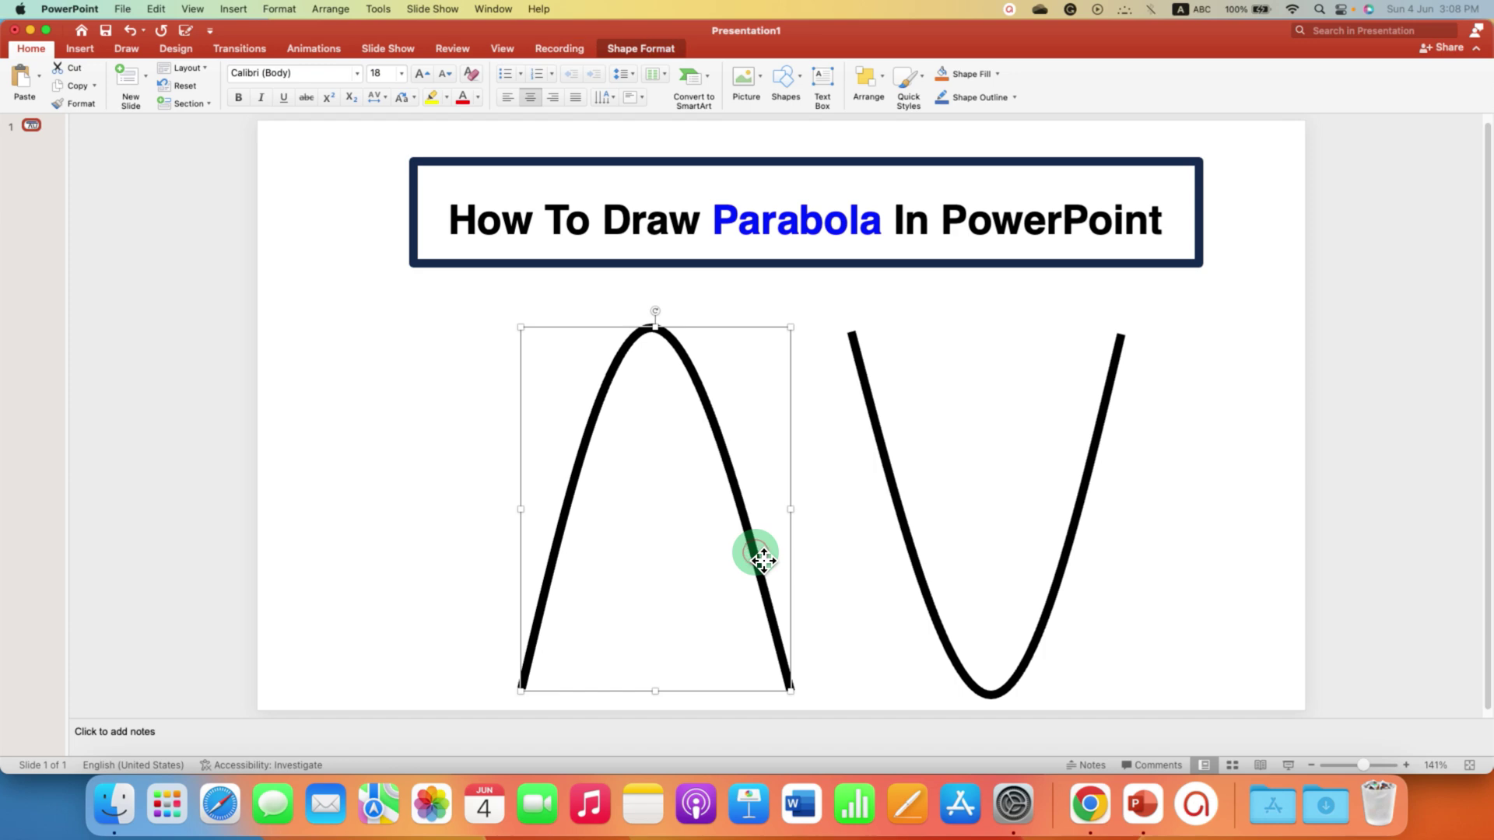
key(Delete)
click(923, 574)
key(Delete)
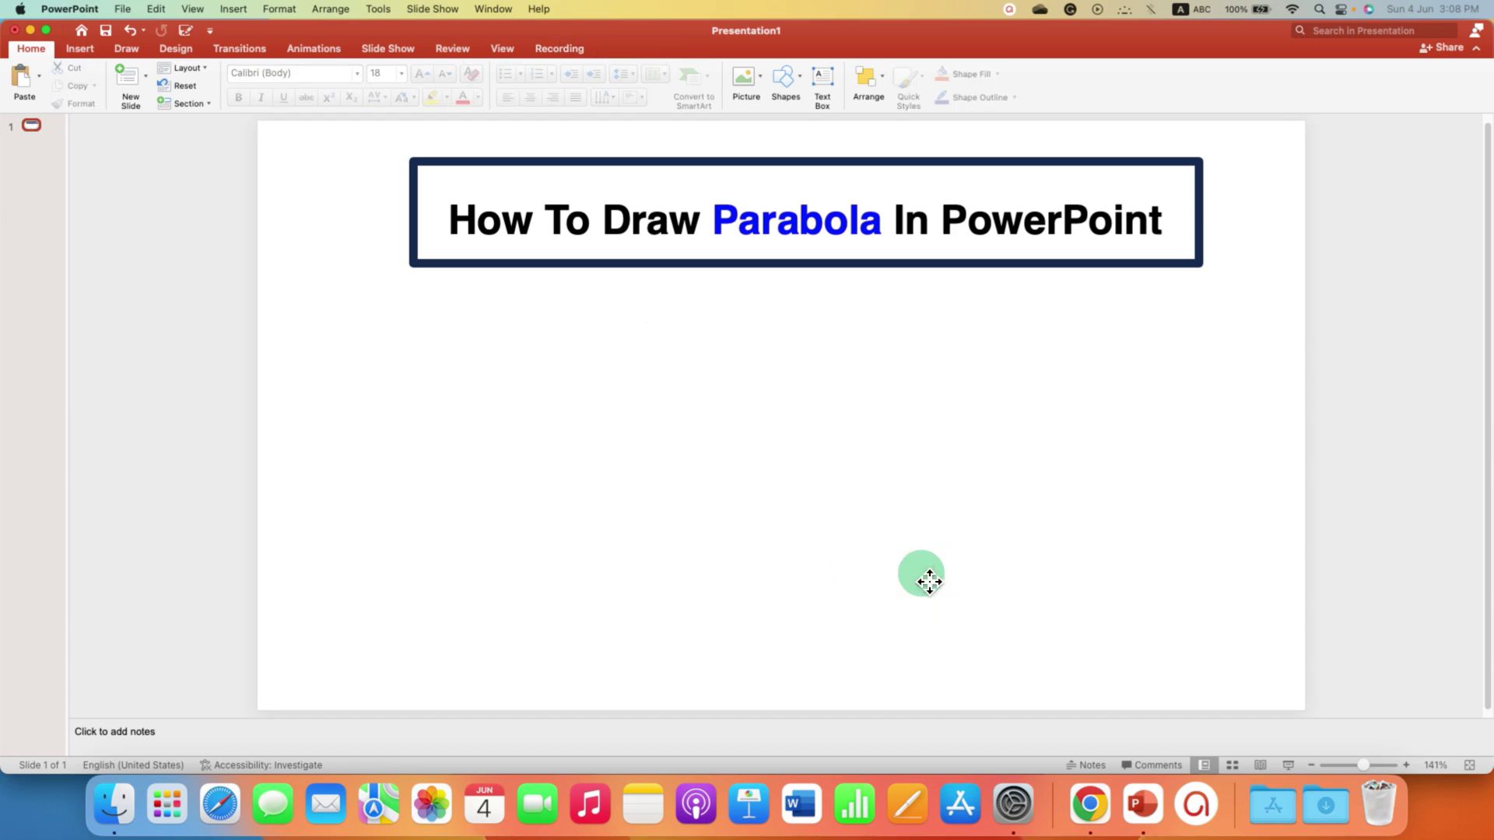
Draw a Rectangle shape about 12.5 cm high and 9 cm wide under the title
click(81, 49)
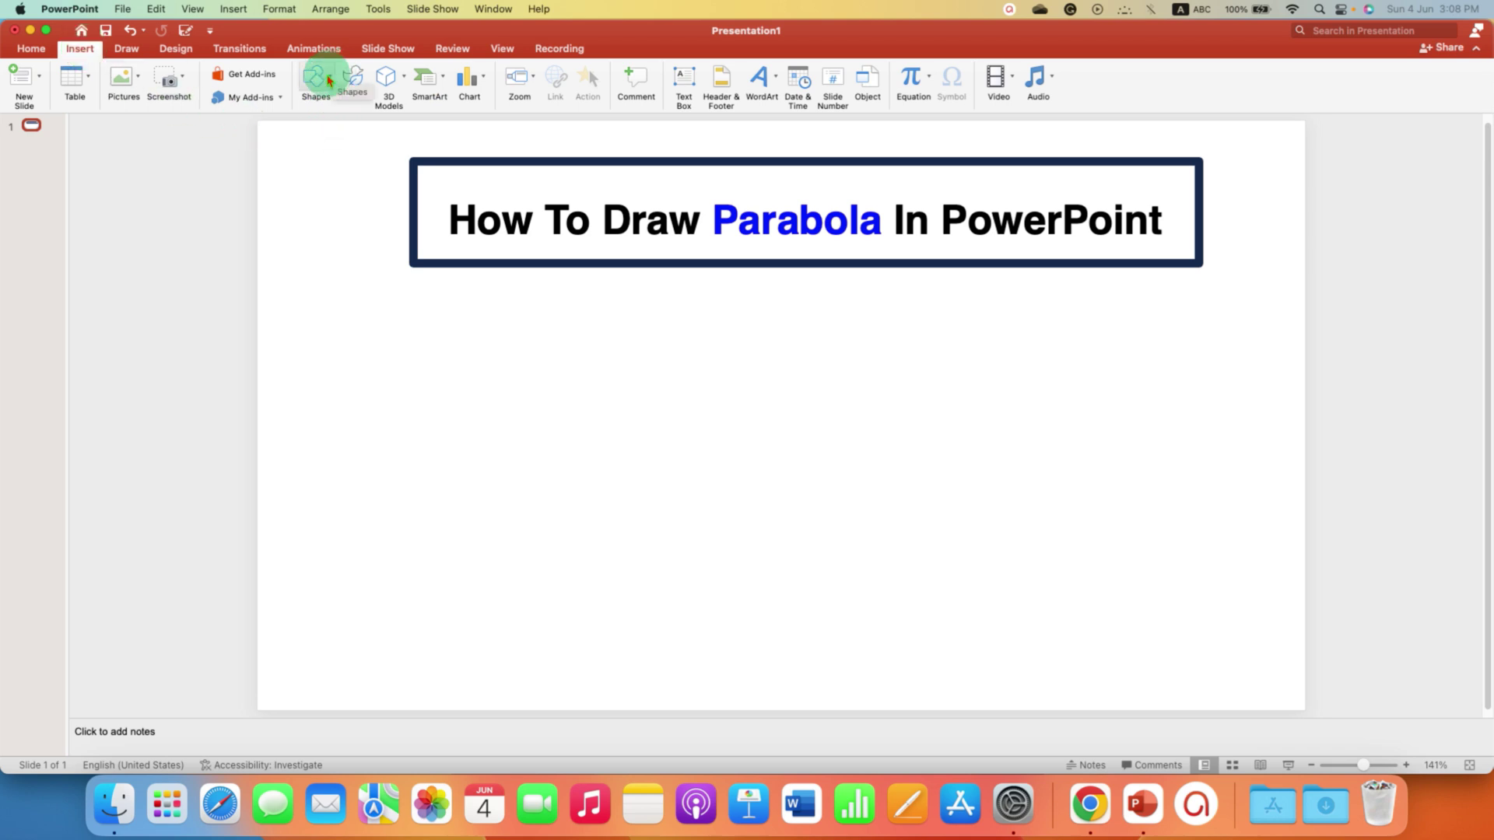
click(329, 79)
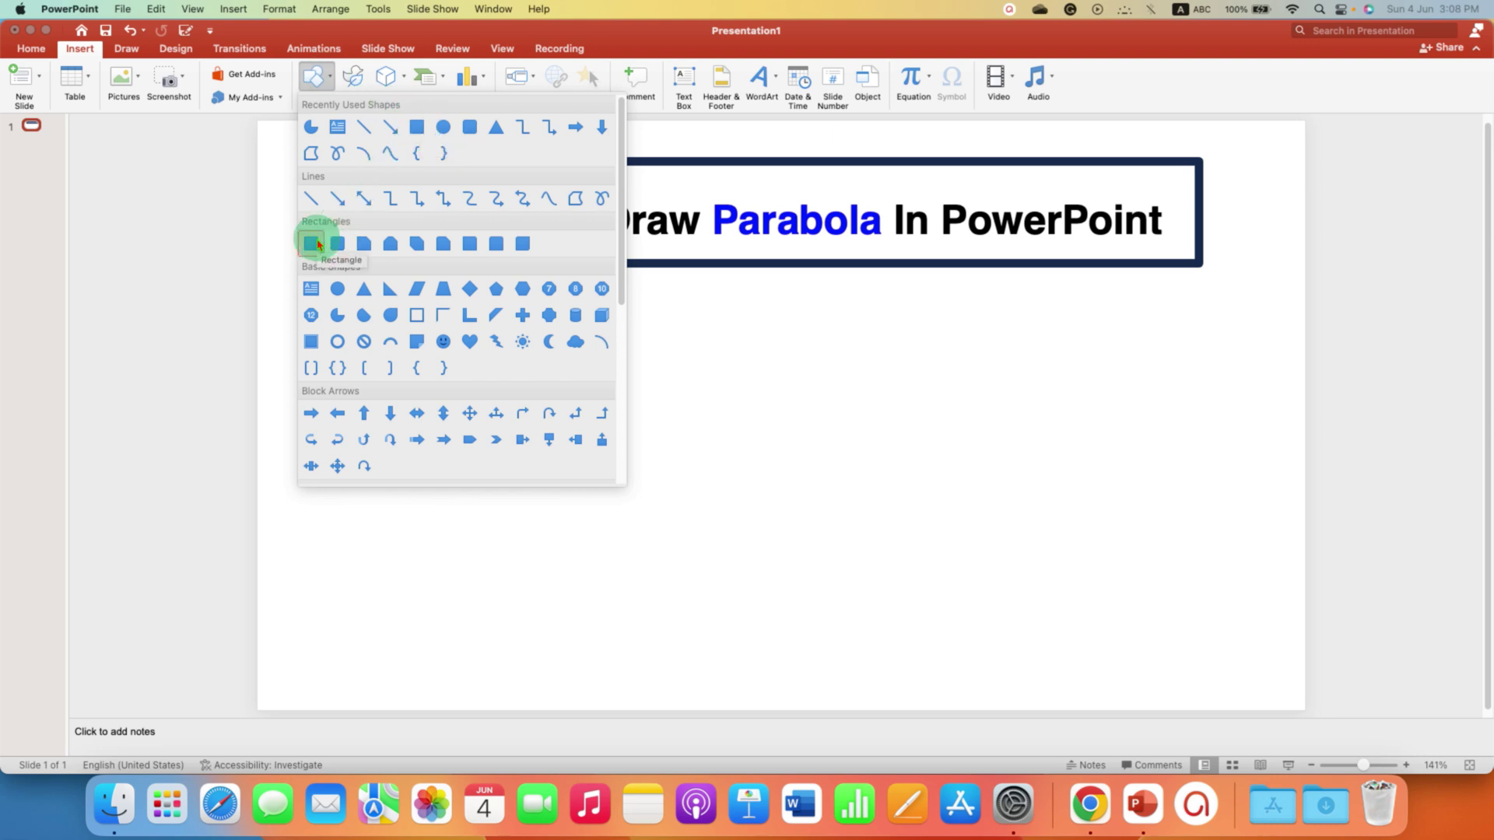
click(313, 244)
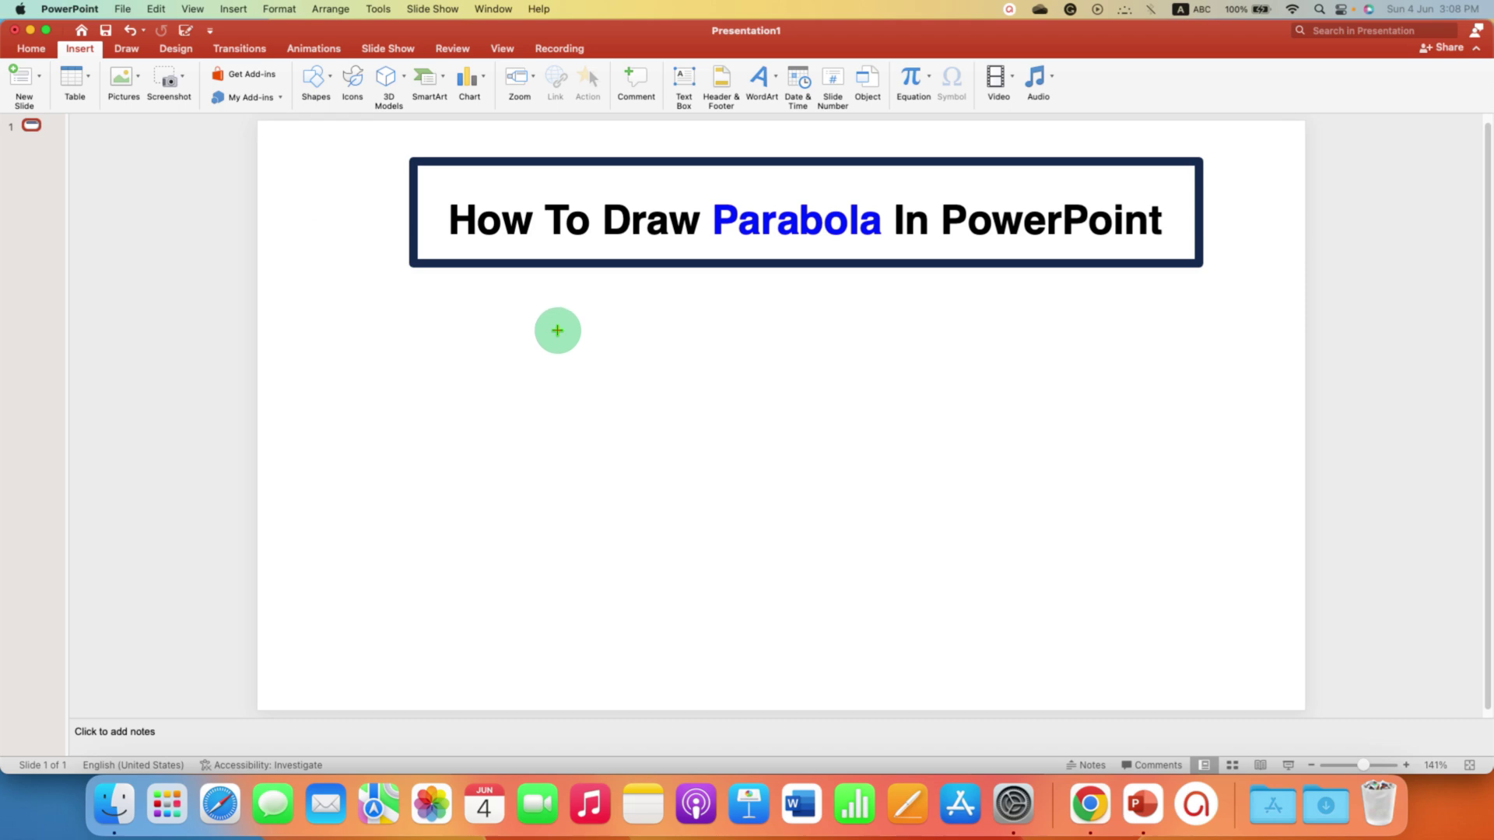
drag(655, 299, 934, 686)
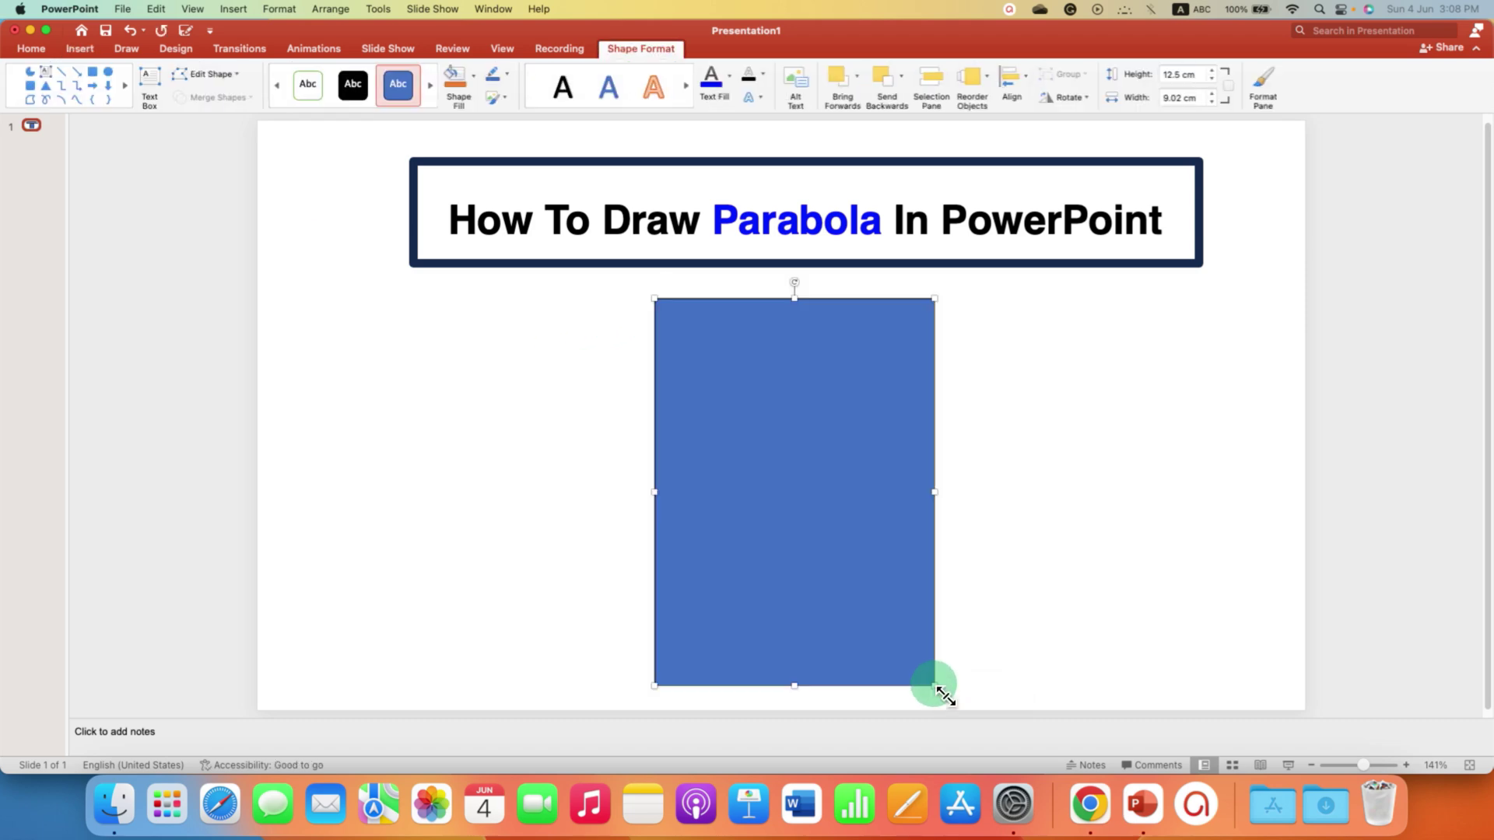
Draw a Curve through the rectangle's bottom-left, top-centre and bottom-right points, then deselect it
click(82, 49)
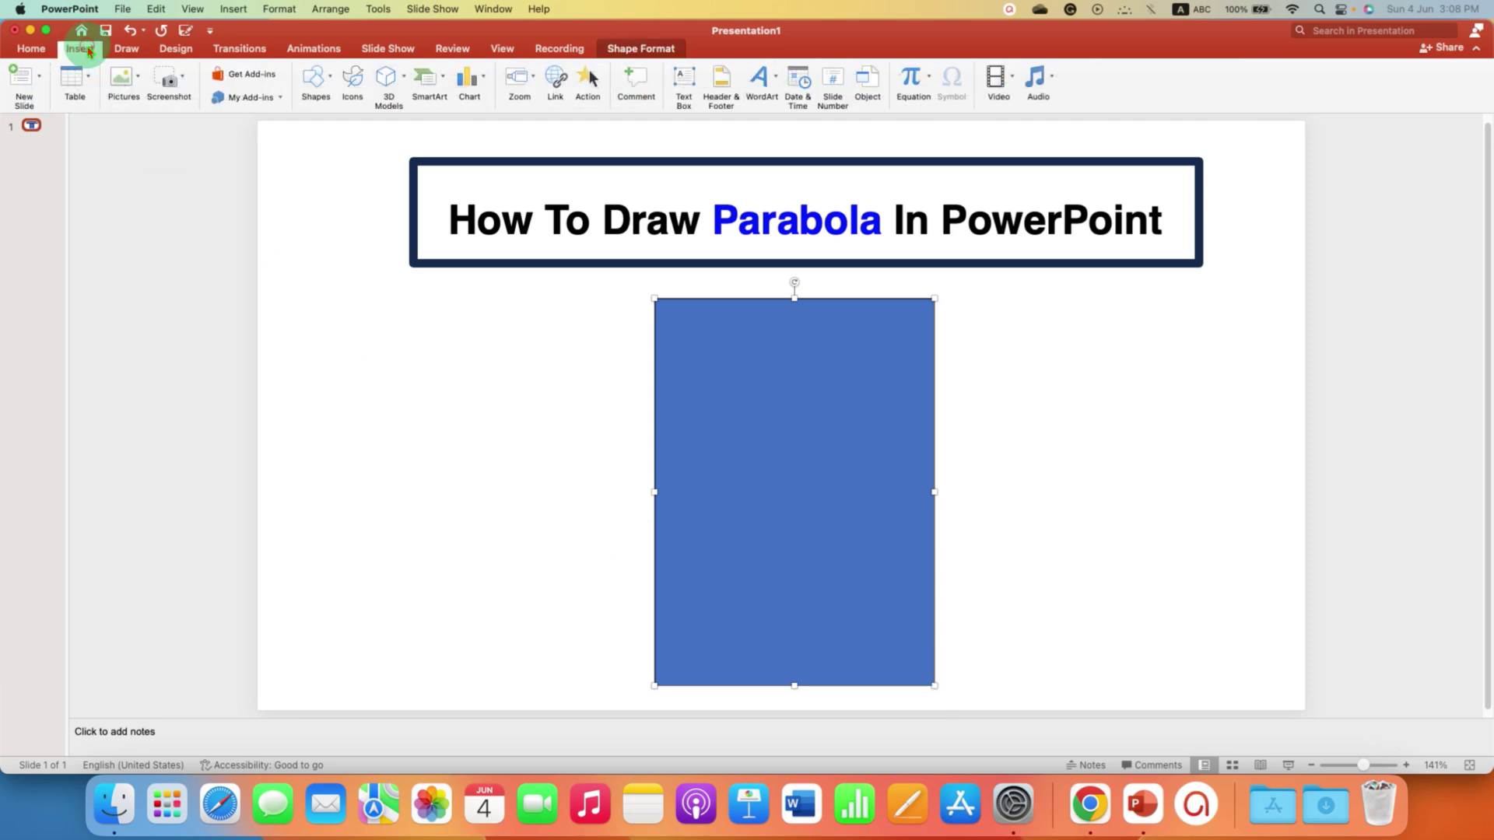
click(315, 79)
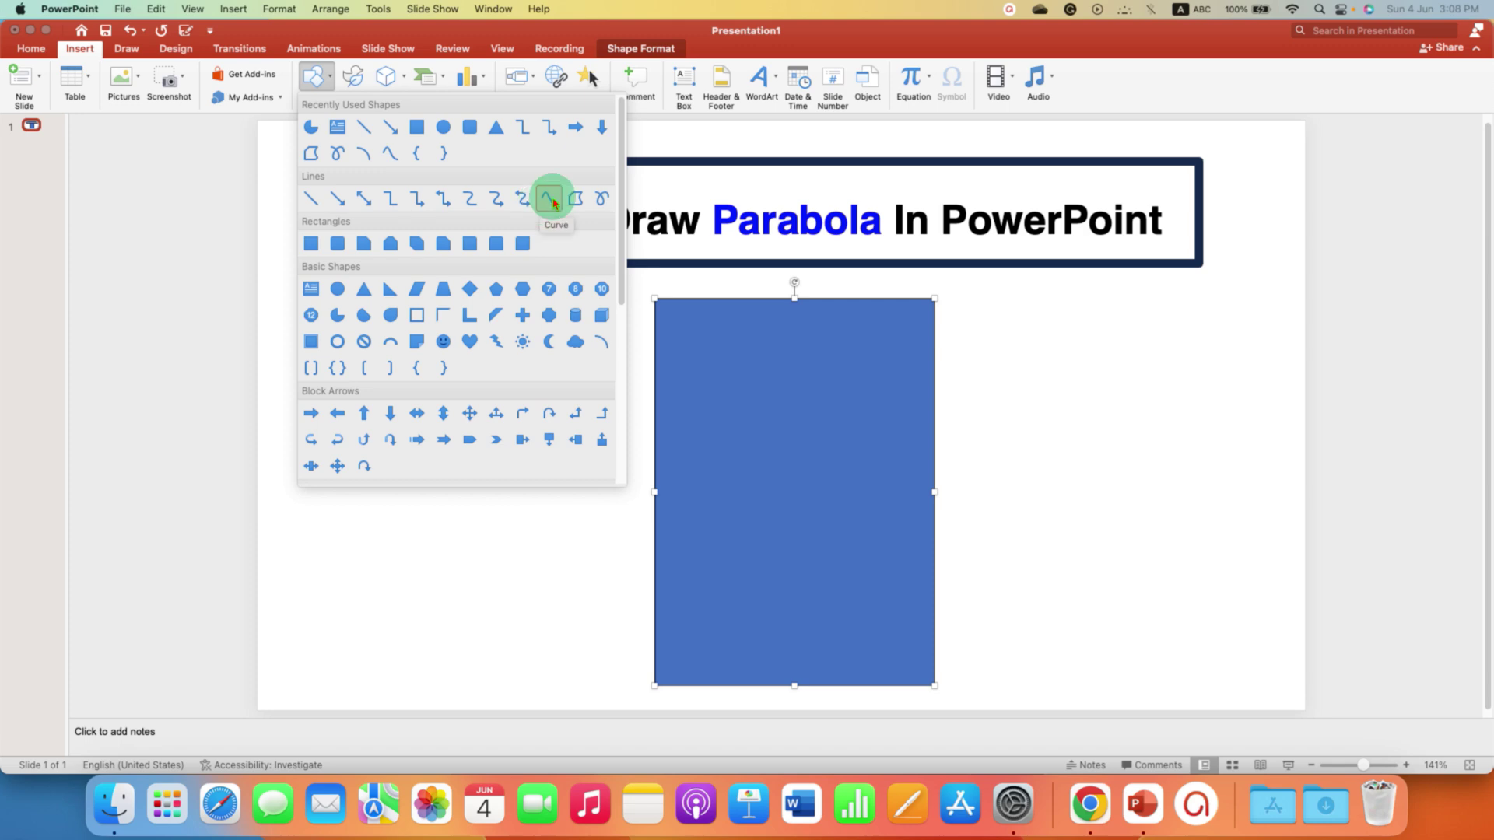
click(548, 198)
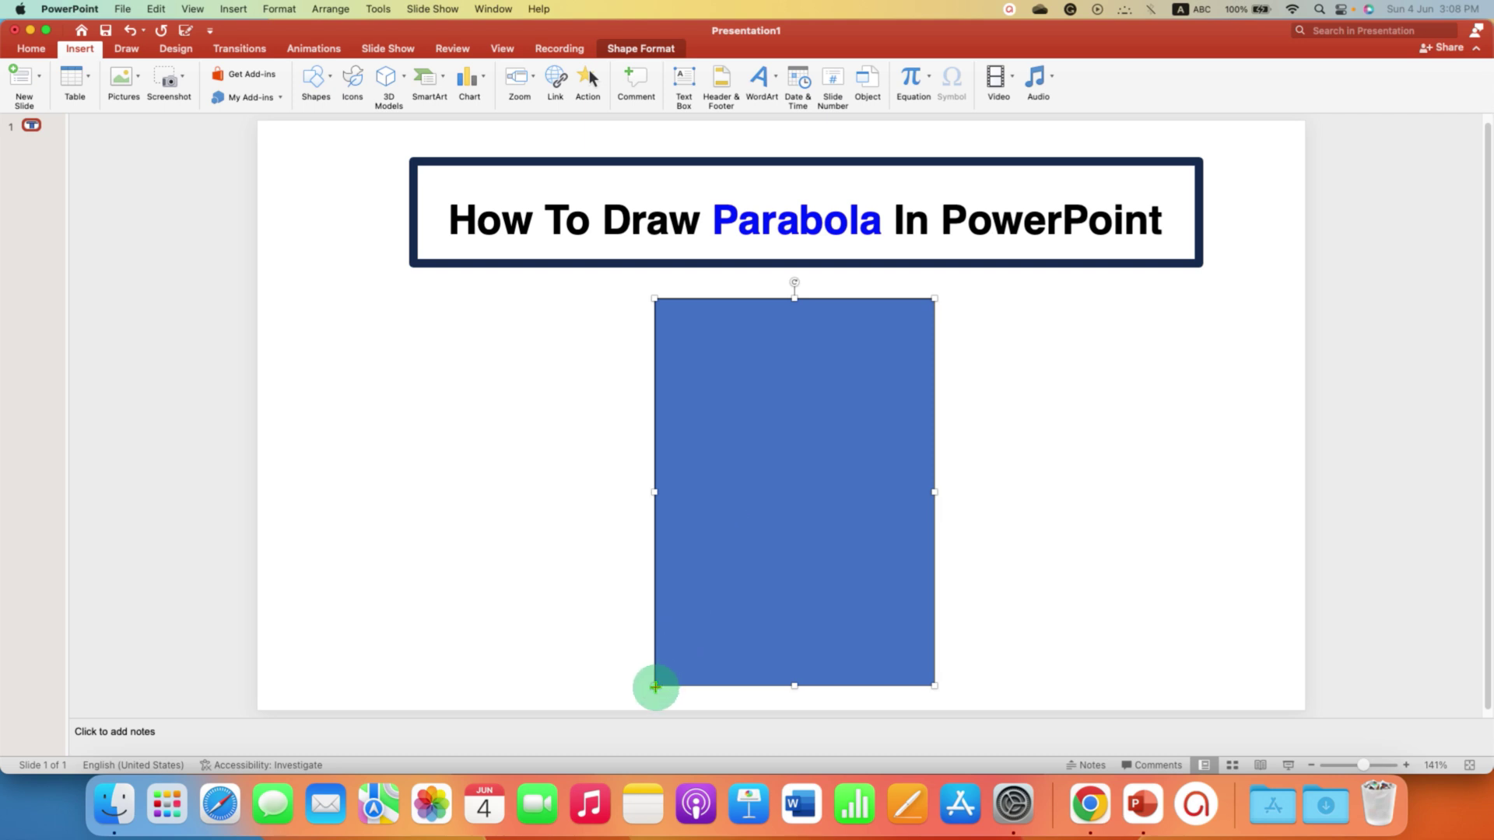
click(654, 686)
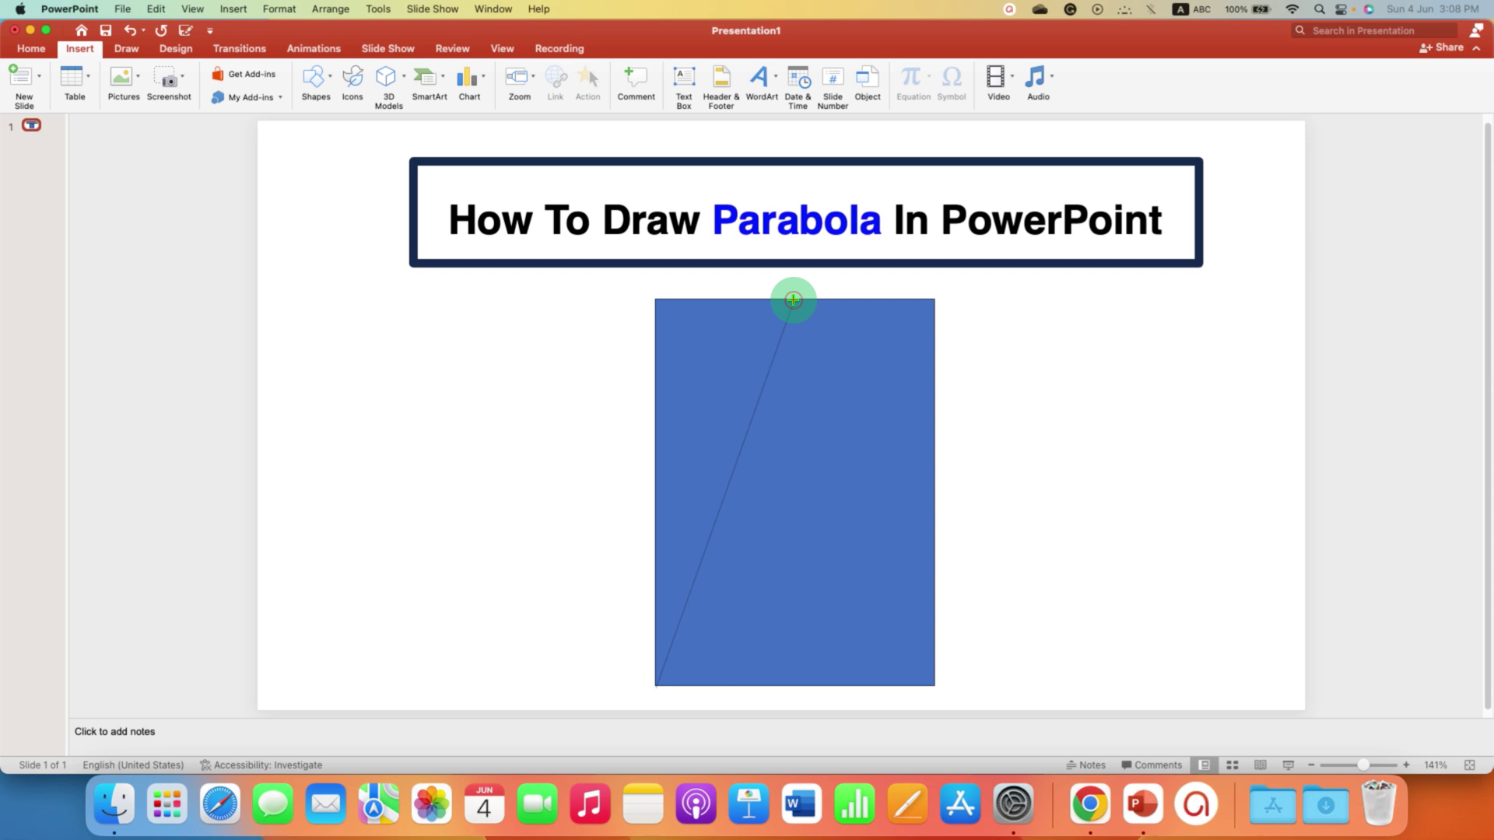
click(793, 300)
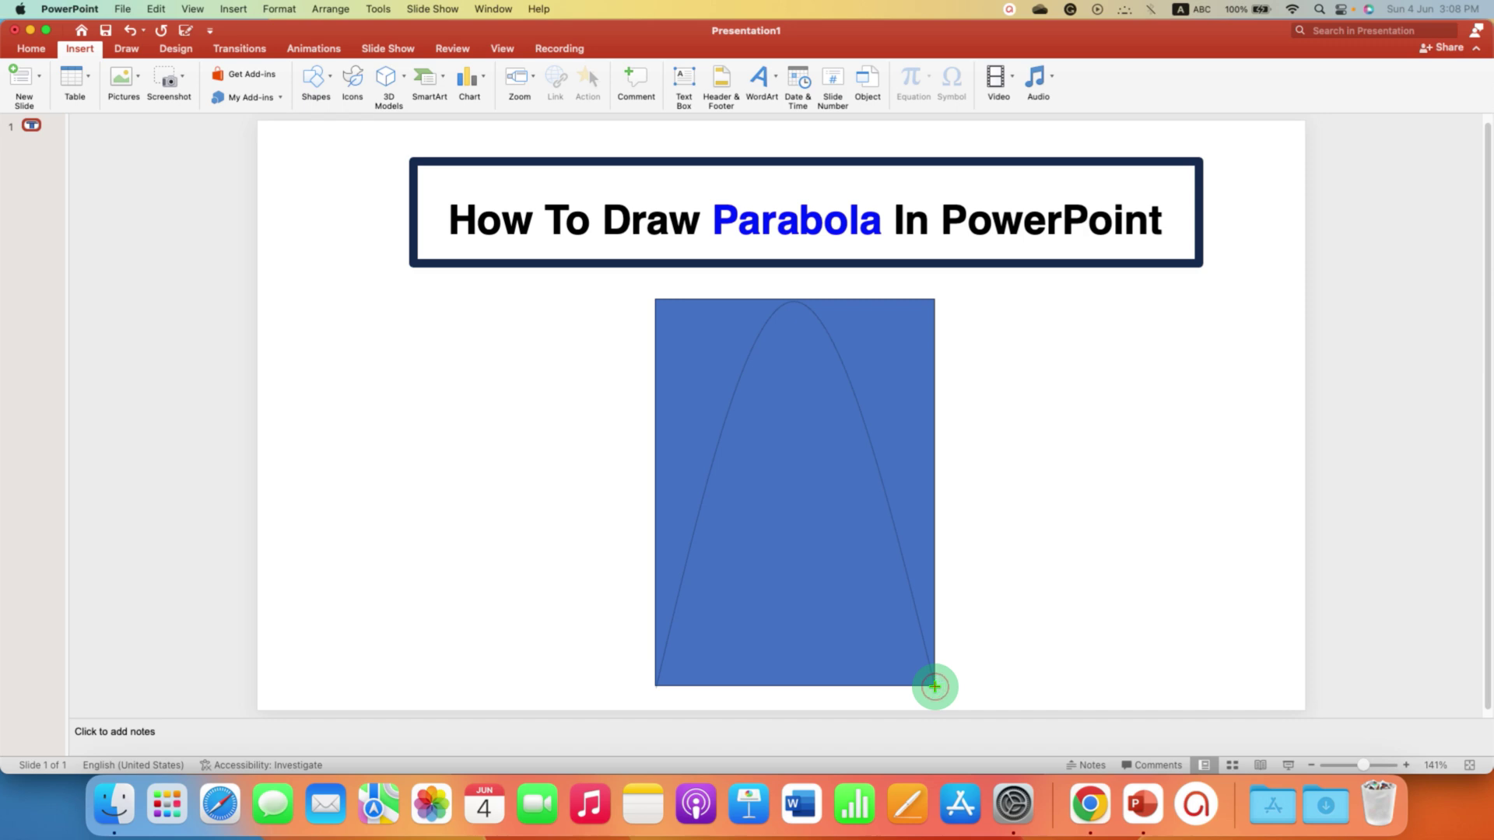
double_click(934, 687)
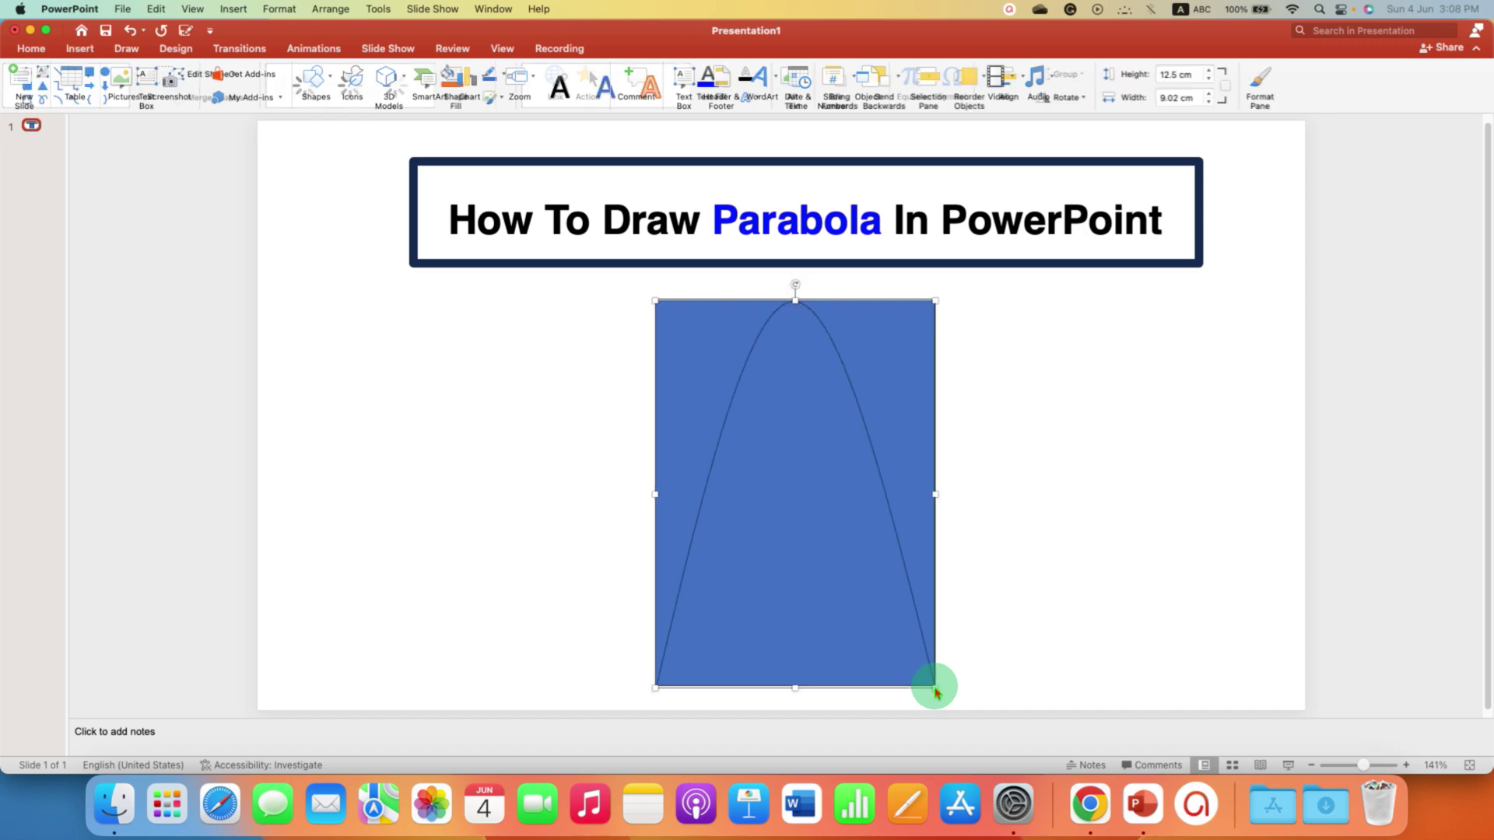
click(1100, 491)
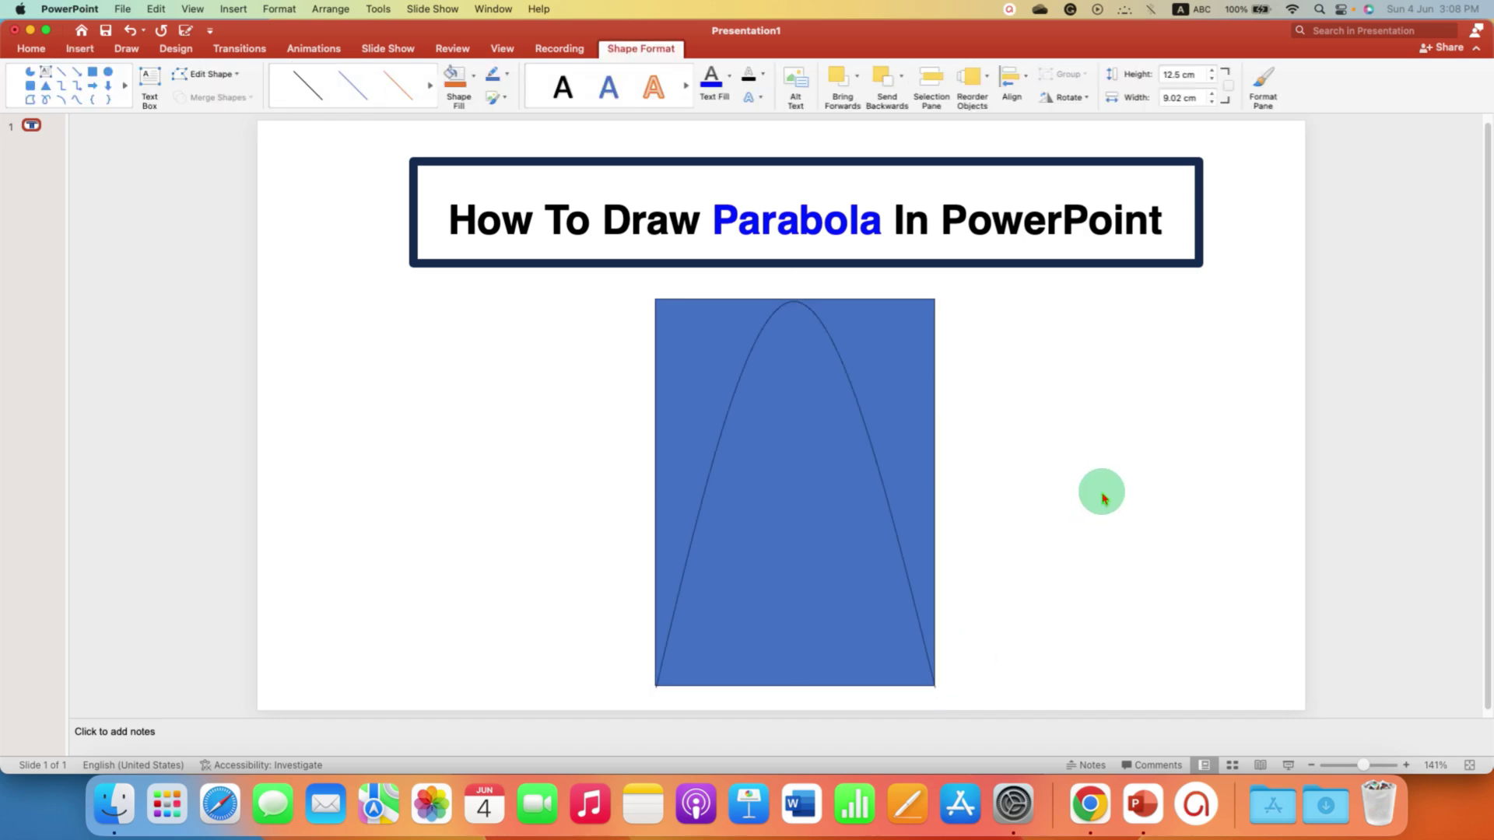
Delete the blue guide rectangle and select the remaining arched curve
click(897, 324)
key(Delete)
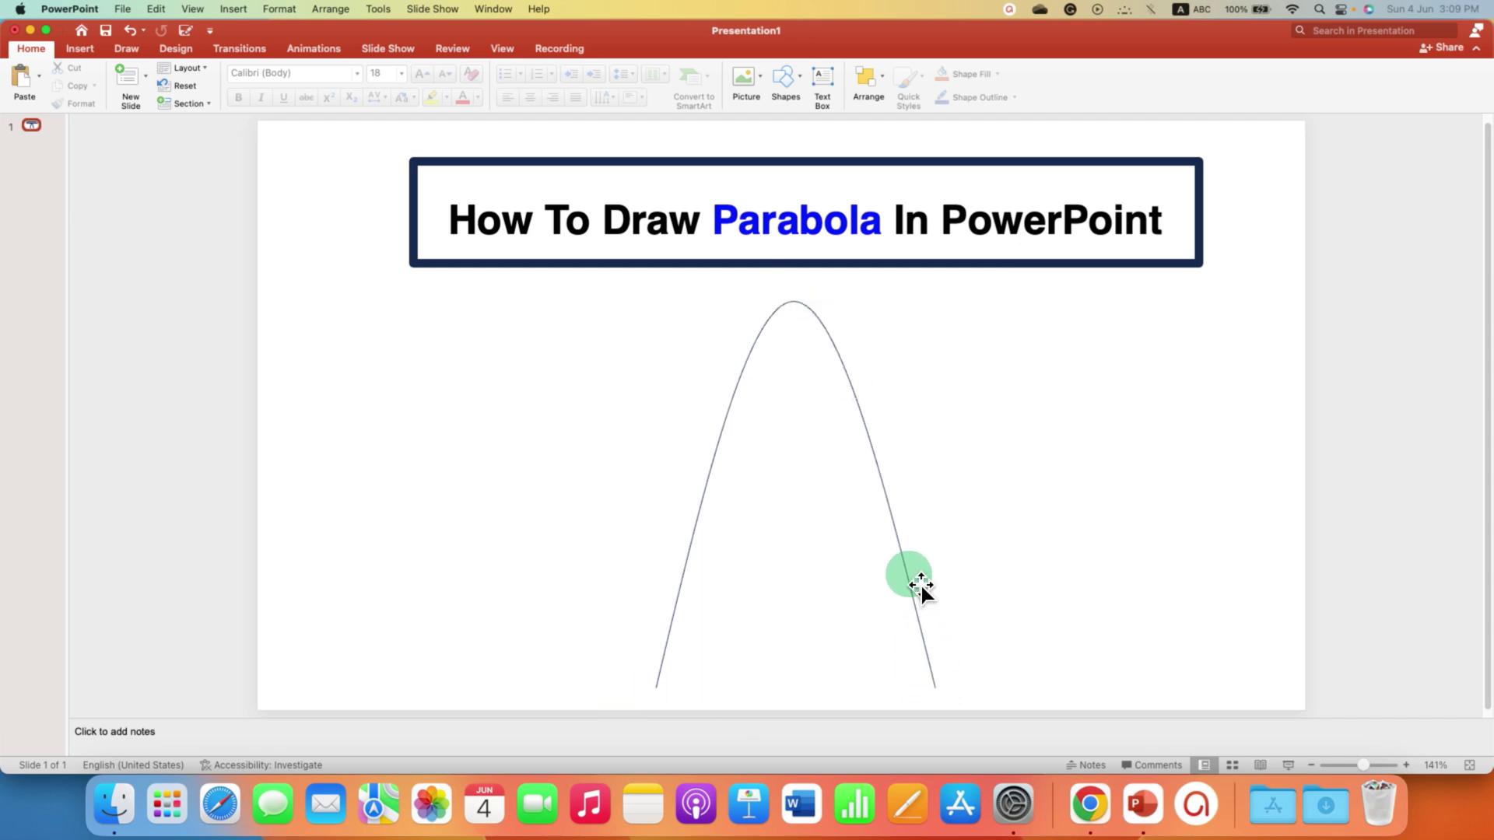
click(899, 520)
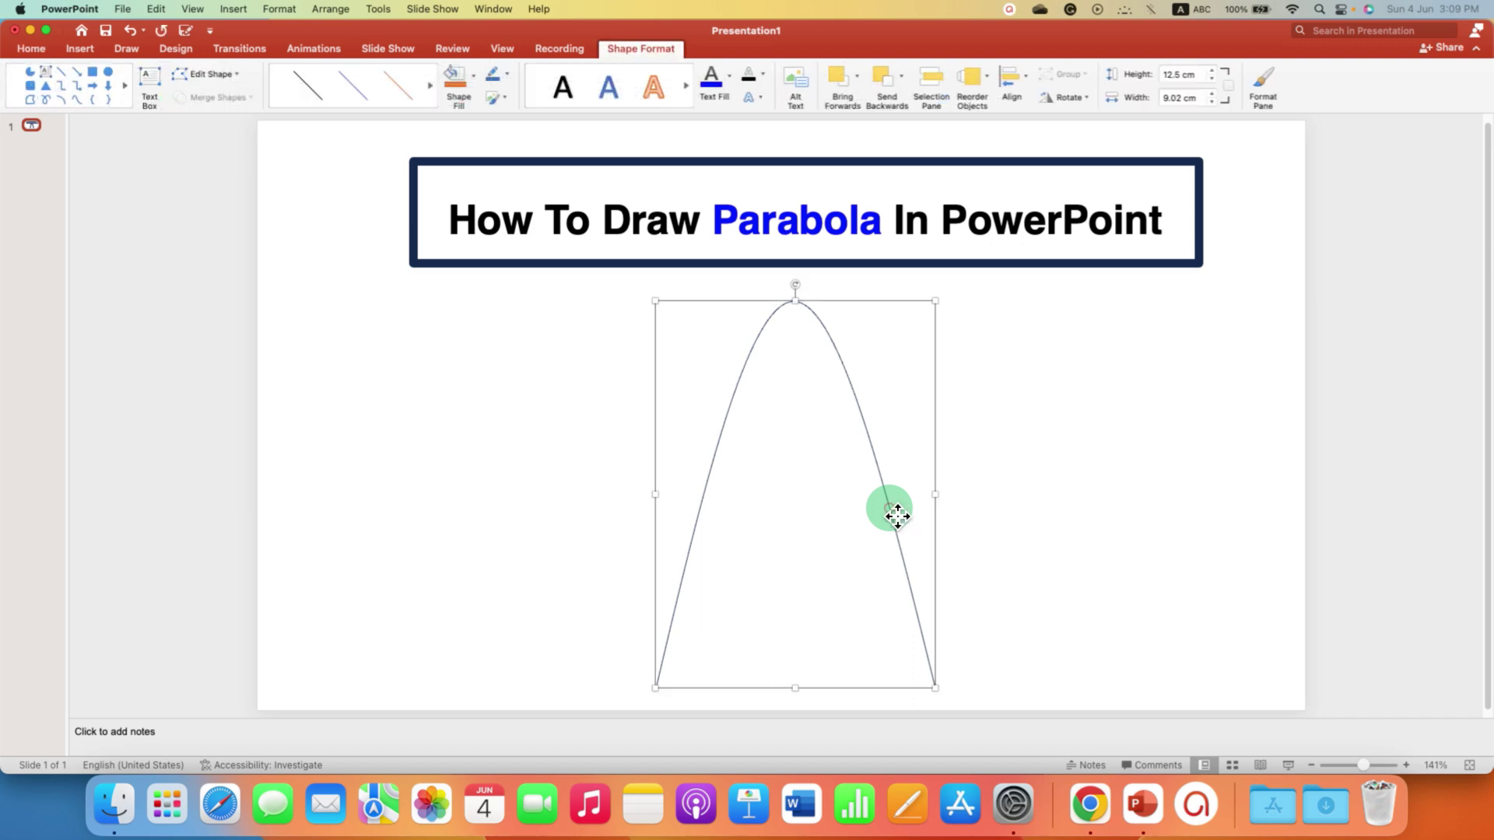
Open Format Shape for the arched curve from its right-click menu
right_click(897, 517)
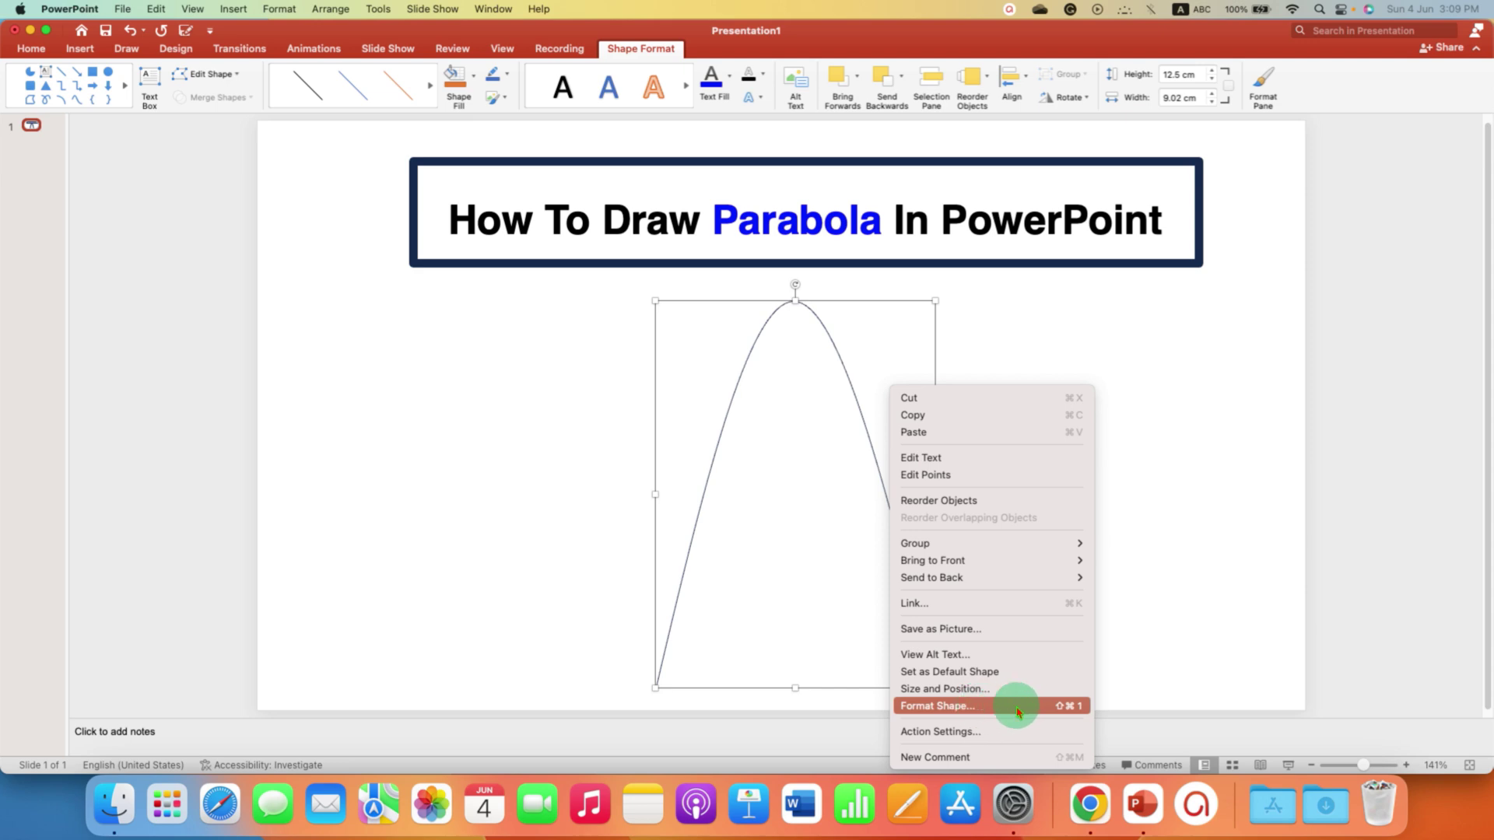
click(1017, 710)
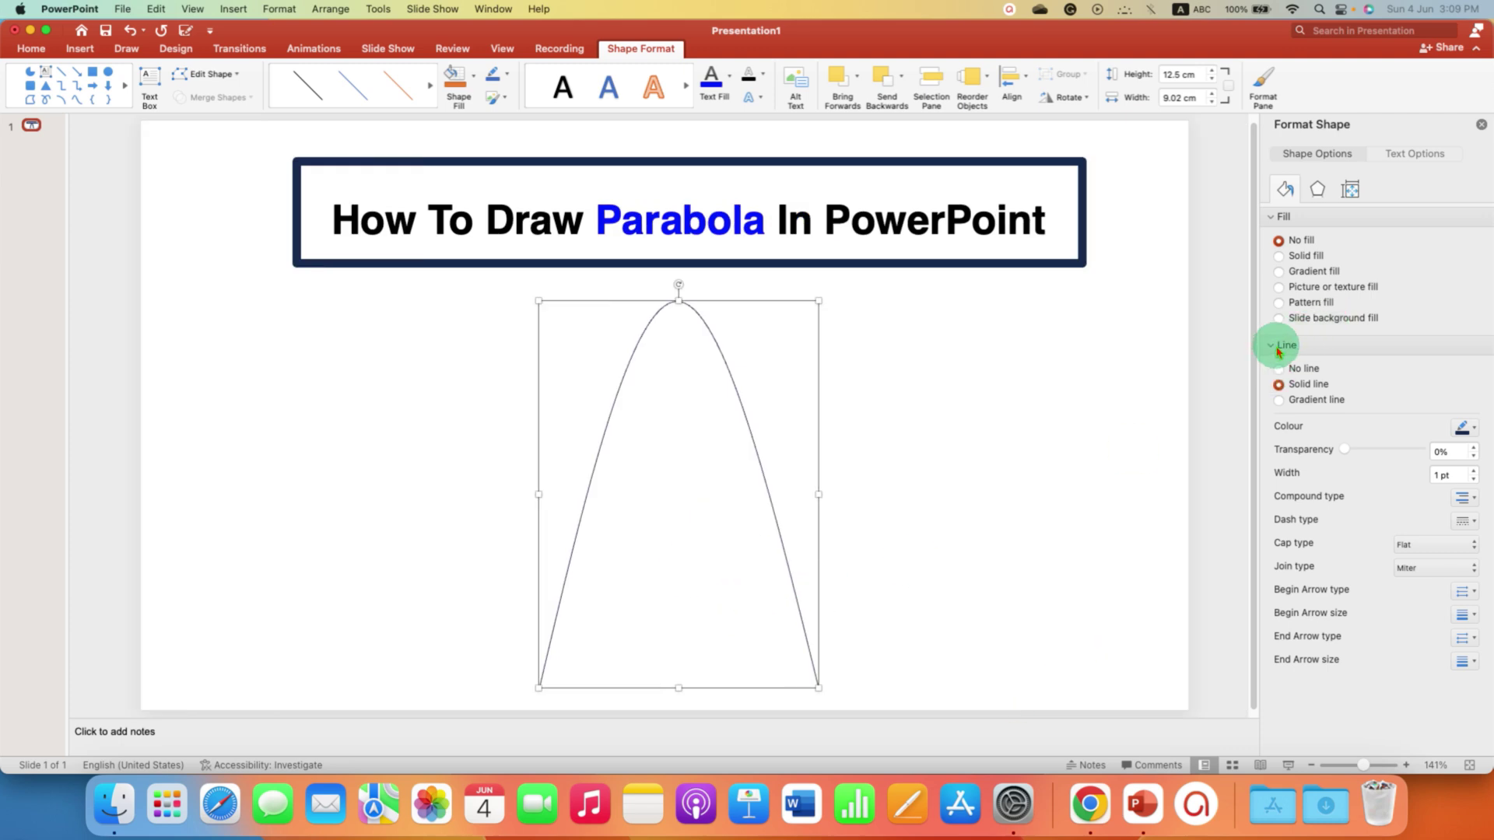
Give the curve a solid red 5 pt outline and close the Format Shape pane
click(1297, 387)
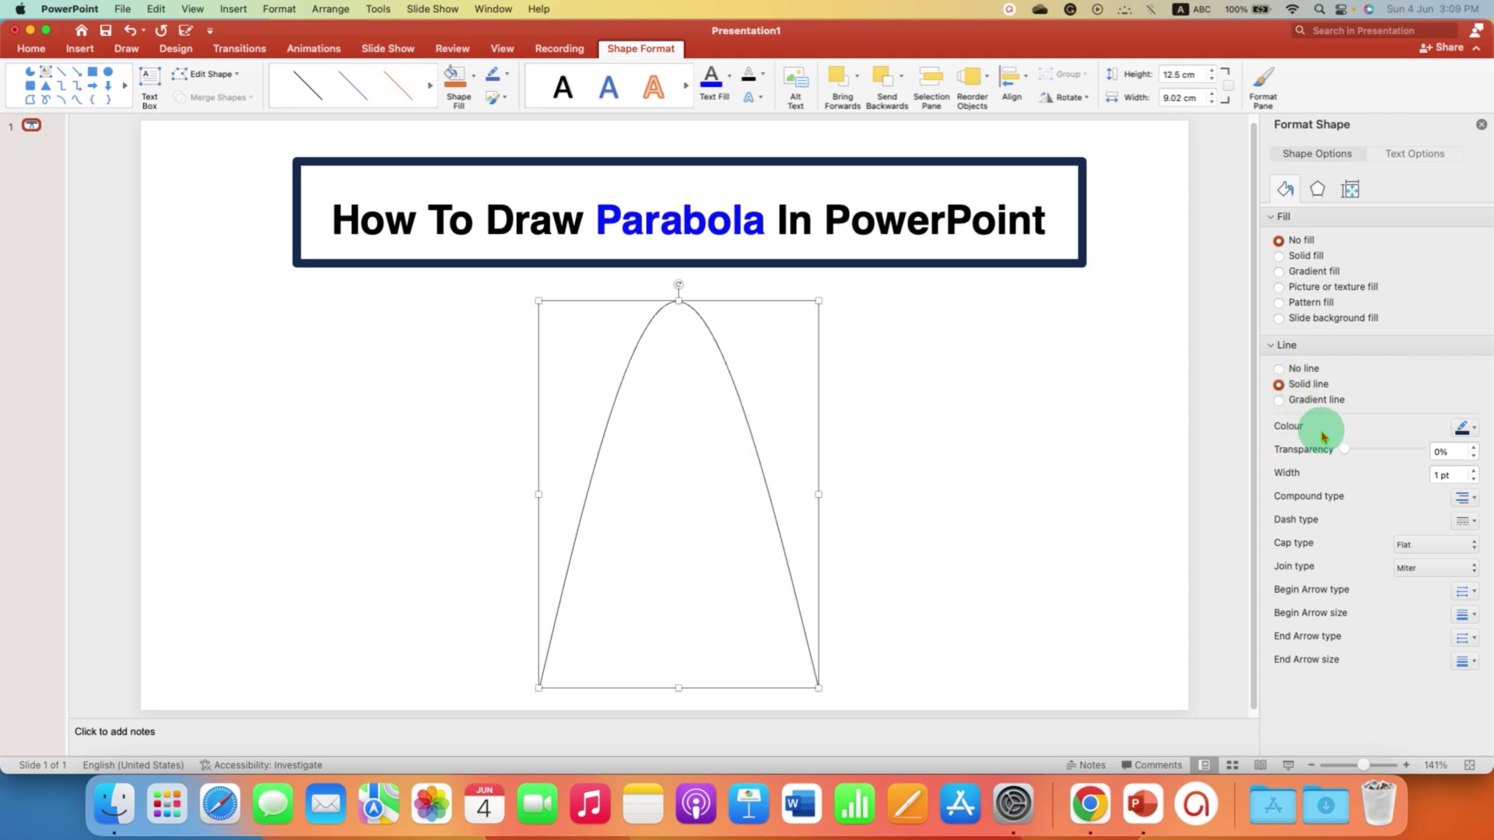
click(1473, 432)
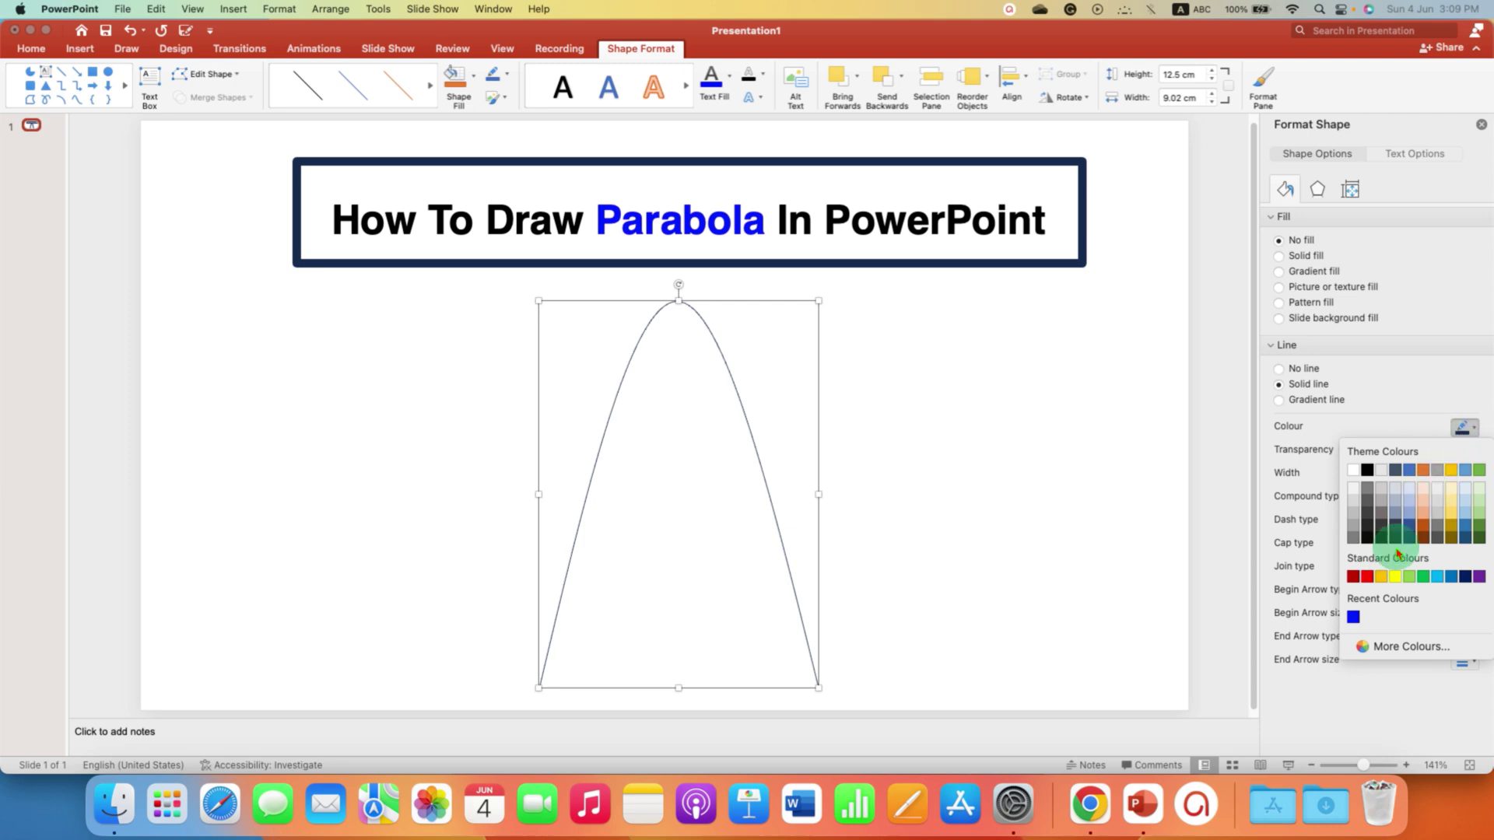
click(1368, 575)
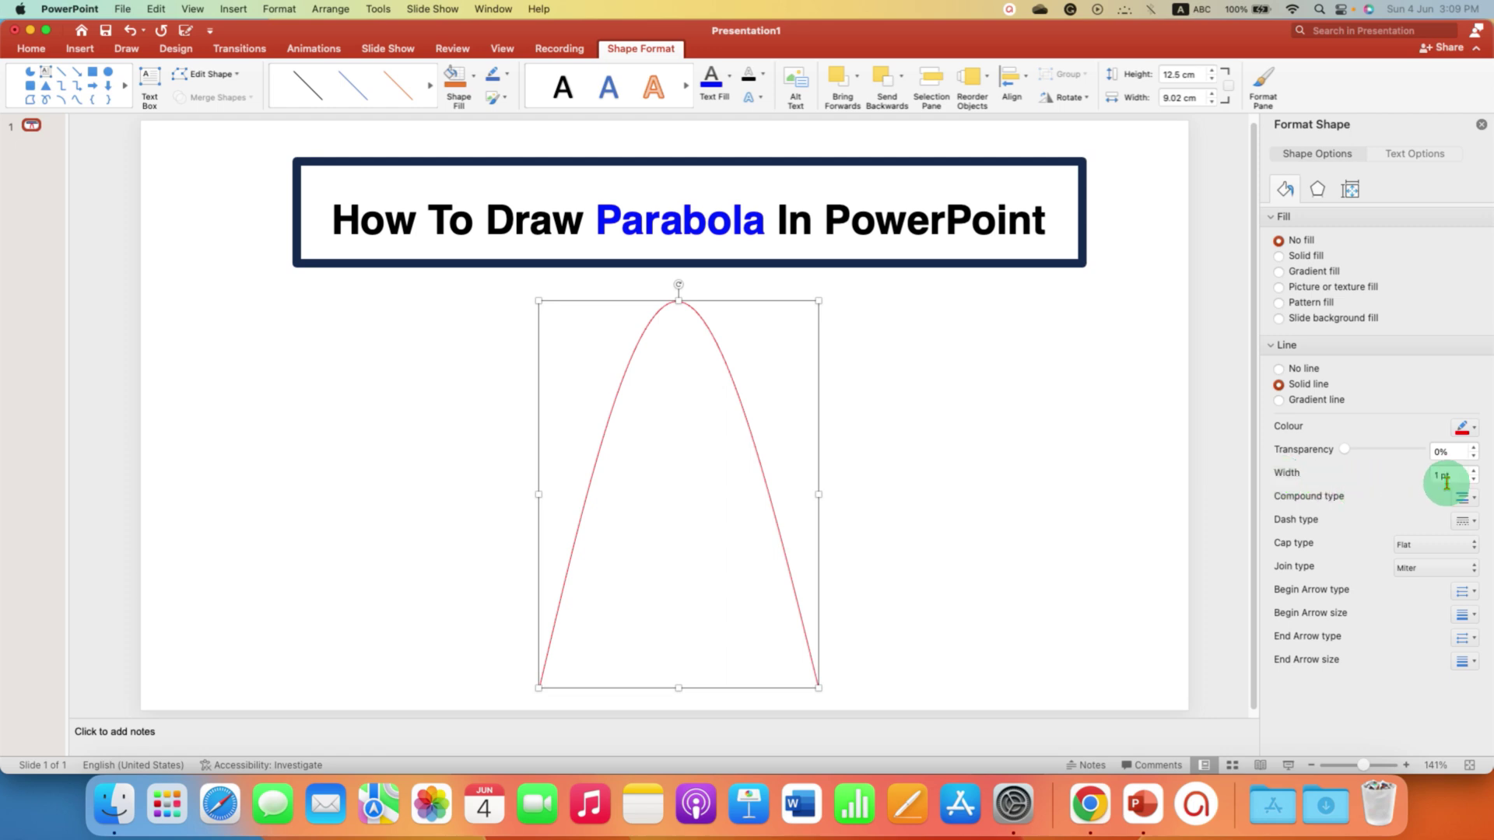
drag(1453, 476, 1387, 476)
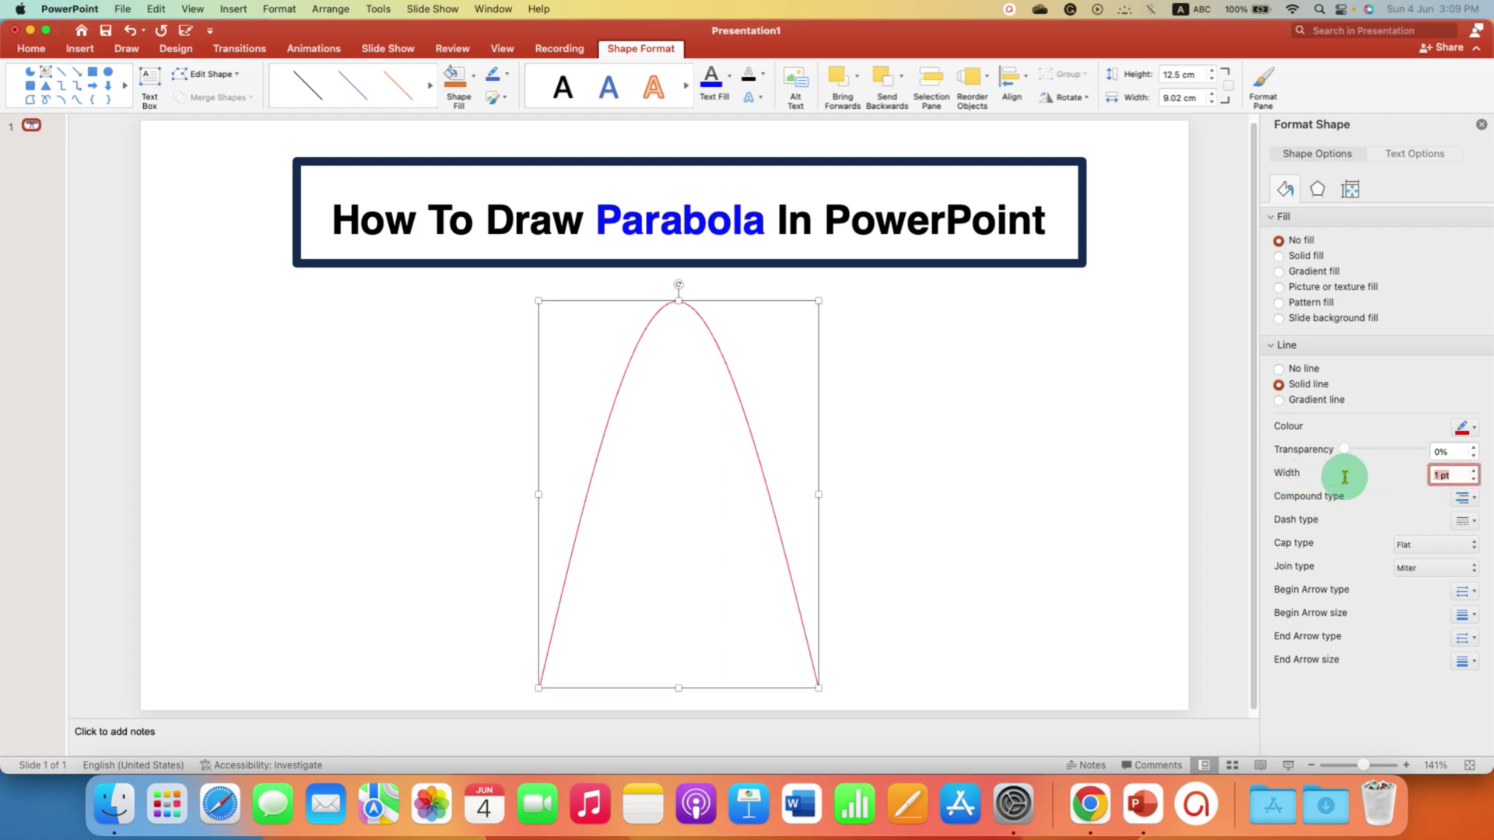
text(5)
text(pt)
key(Return)
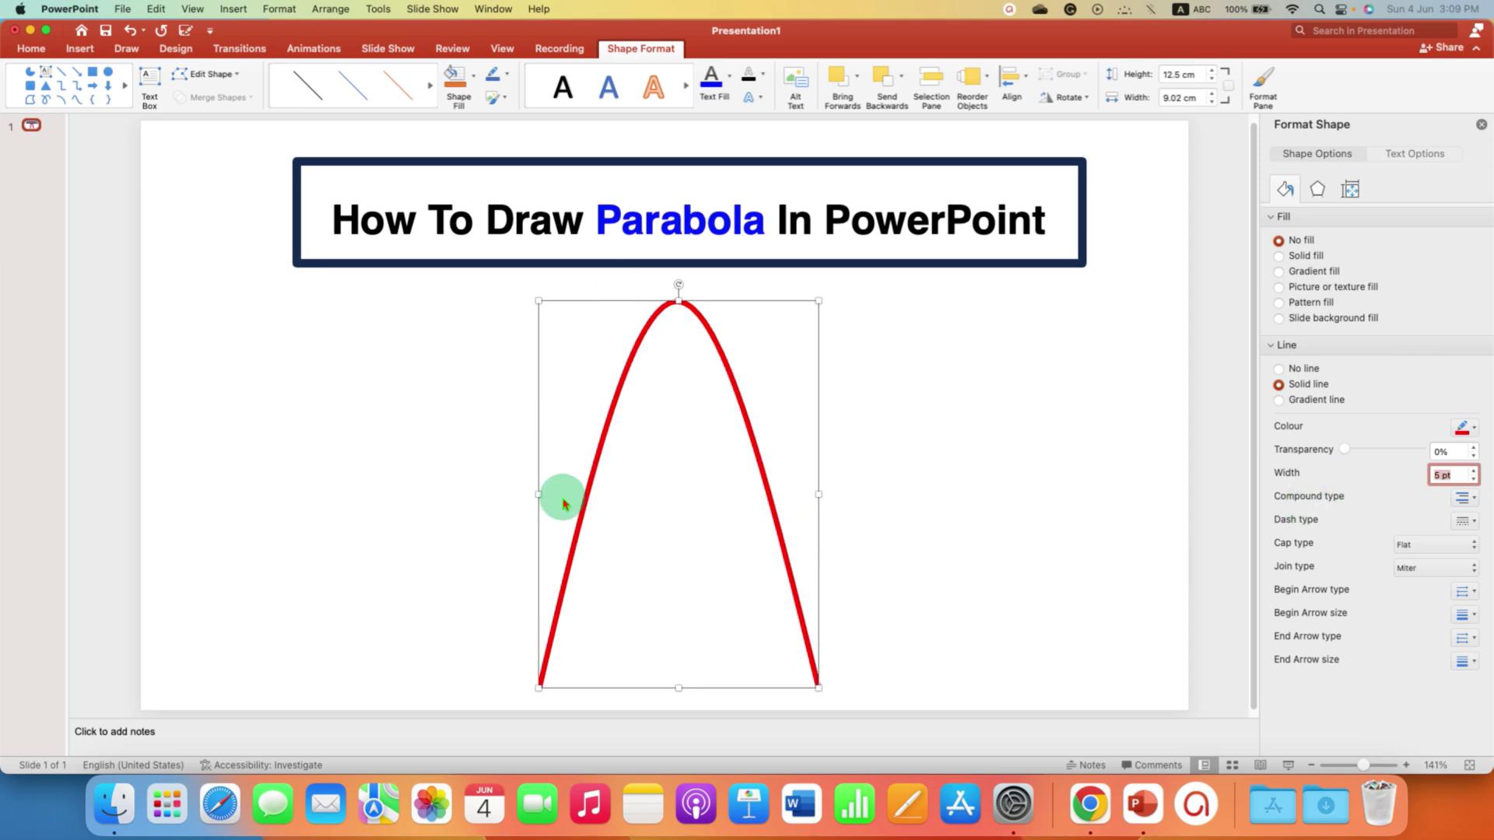
click(1479, 124)
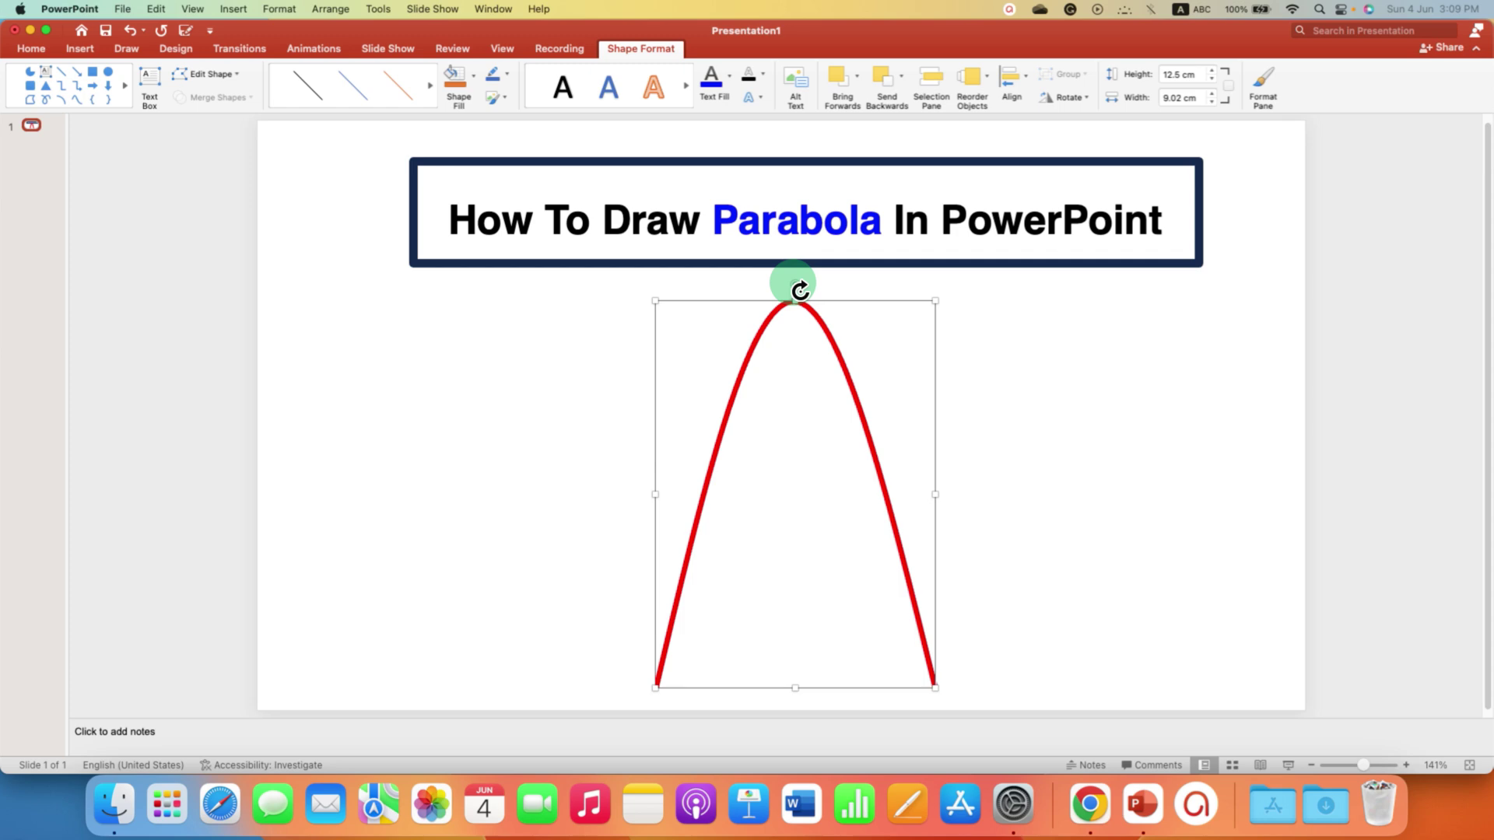
drag(799, 290, 875, 325)
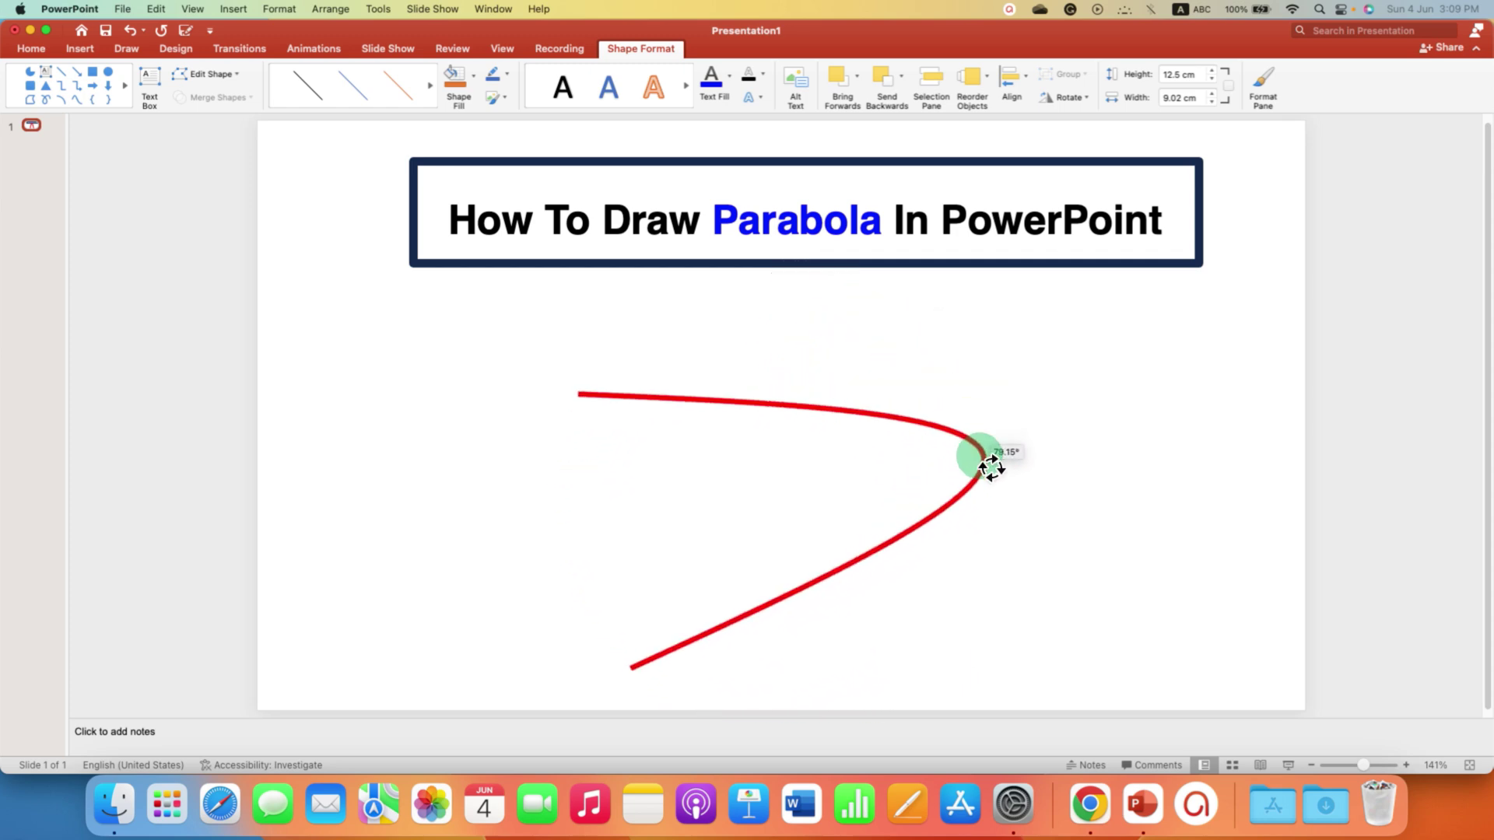
mouse_move(876, 324)
mouse_down()
mouse_move(1007, 502)
mouse_move(867, 644)
mouse_move(787, 643)
mouse_move(680, 505)
mouse_move(794, 389)
mouse_up()
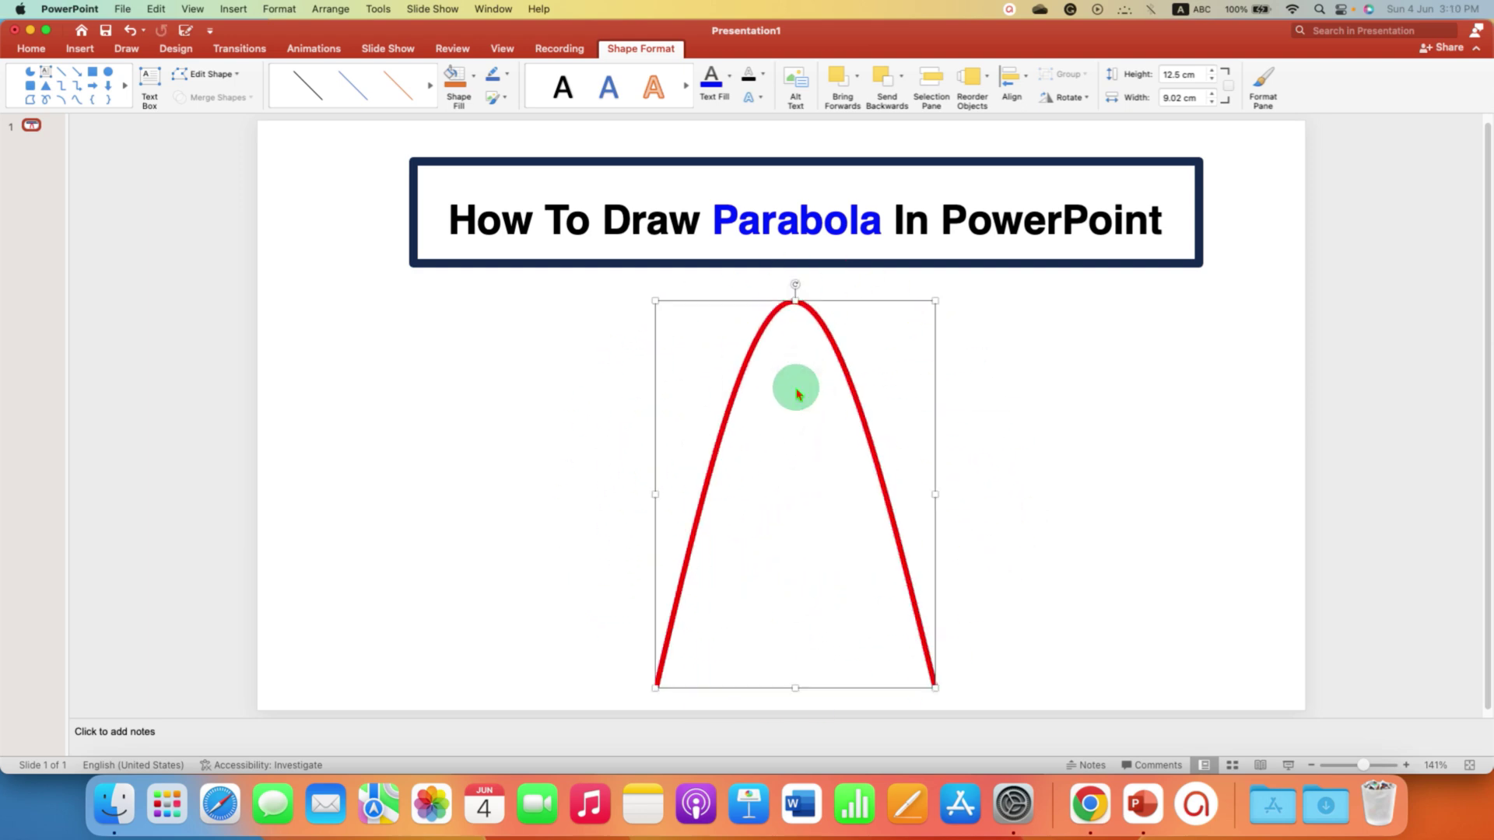
click(1033, 453)
click(896, 500)
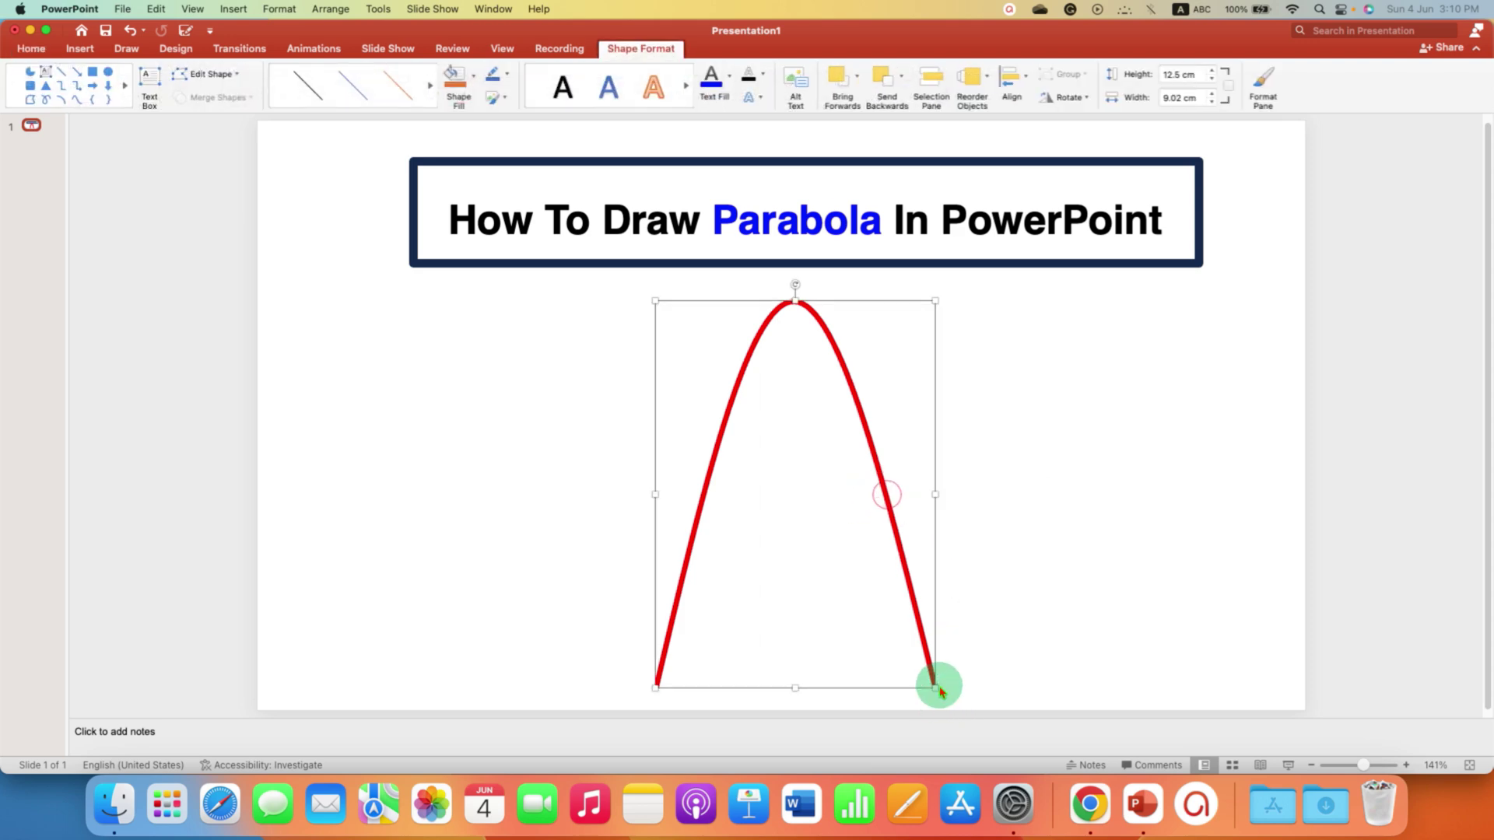
Resize the red parabola with its corner and side handles and nudge it slightly right
drag(934, 688, 801, 431)
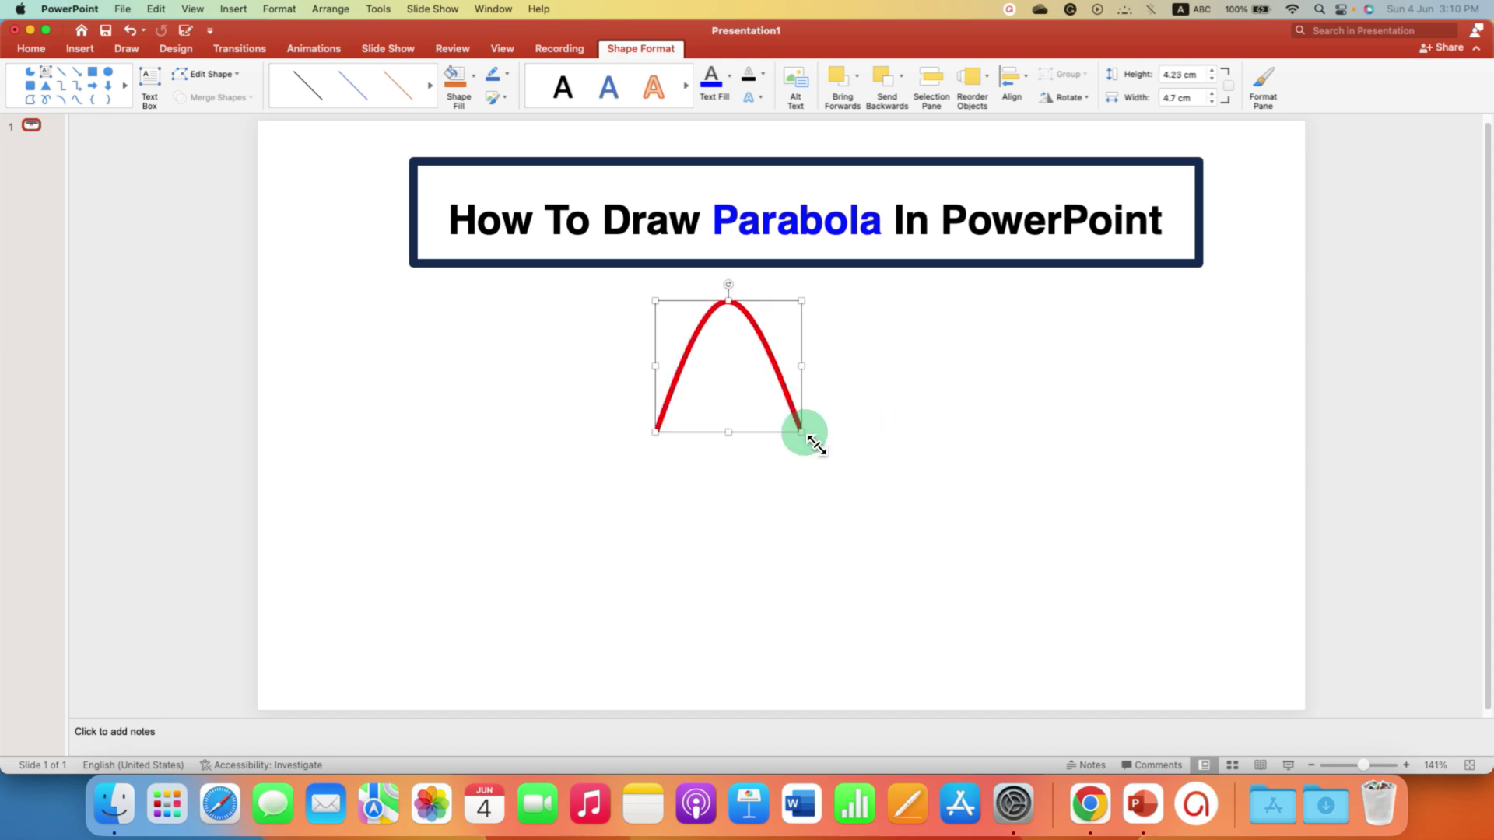
drag(802, 432, 957, 610)
drag(957, 451, 877, 452)
mouse_move(764, 611)
mouse_down()
mouse_move(760, 455)
mouse_move(749, 596)
mouse_up()
drag(834, 549, 898, 558)
click(1421, 615)
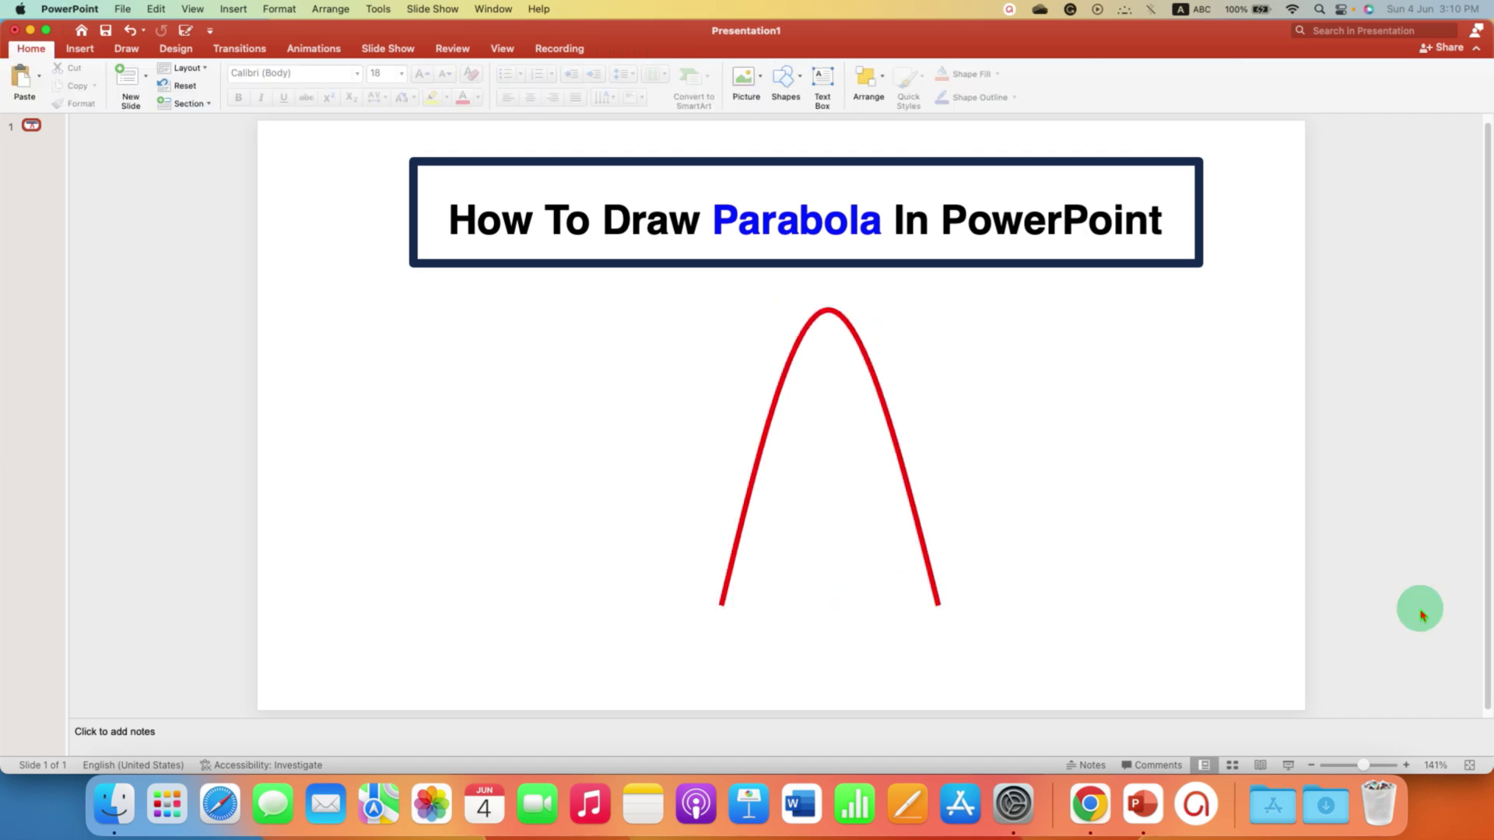